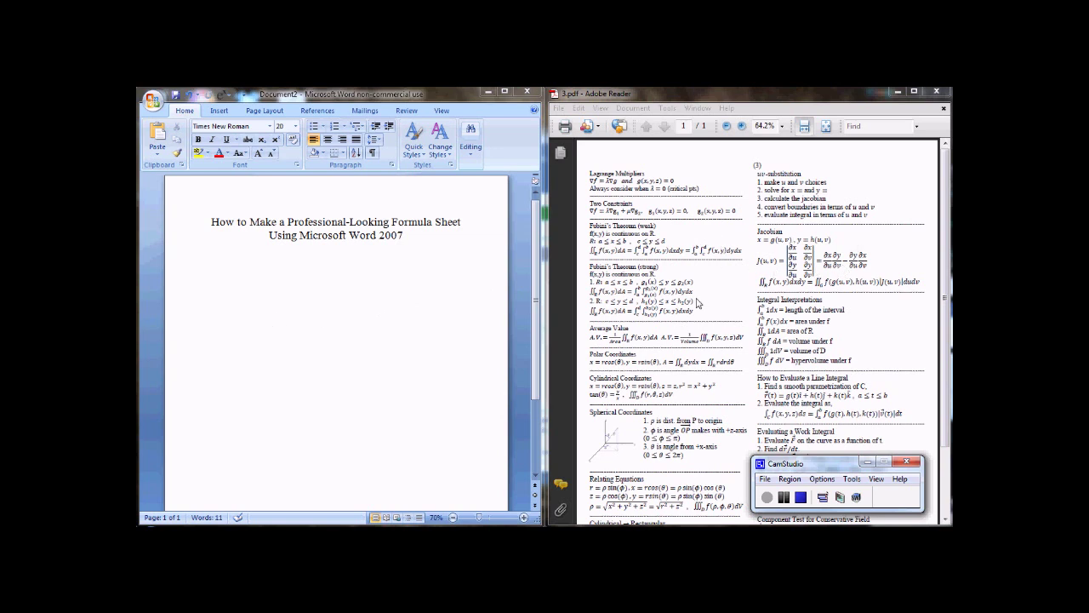
Start a new empty paragraph directly under the centred formula sheet title.
click(284, 340)
key(Return)
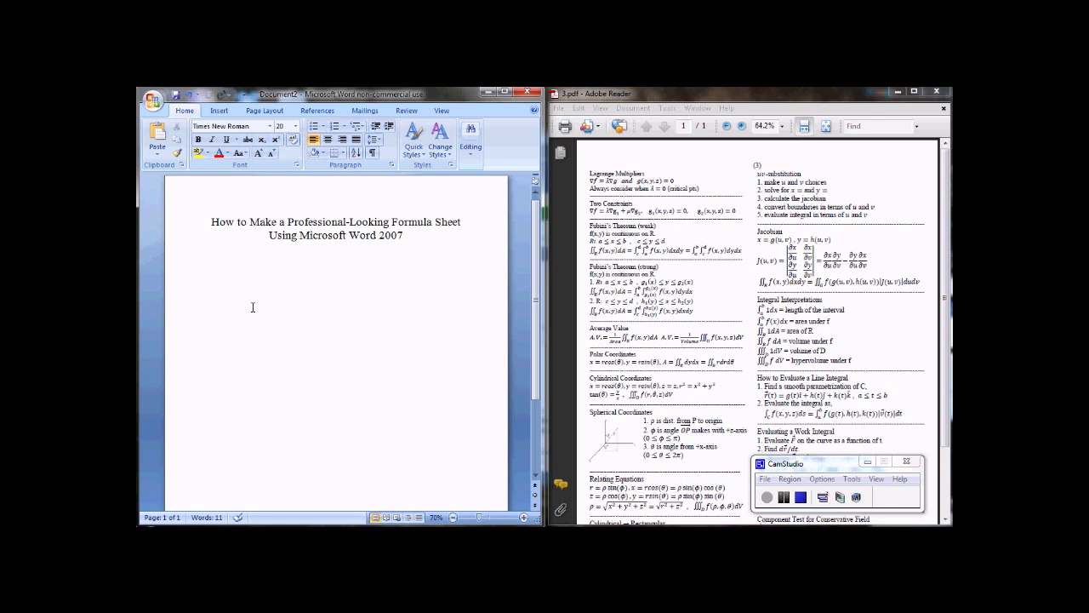
Insert a new equation with Alt+= and set its justification to Centered.
key(alt)
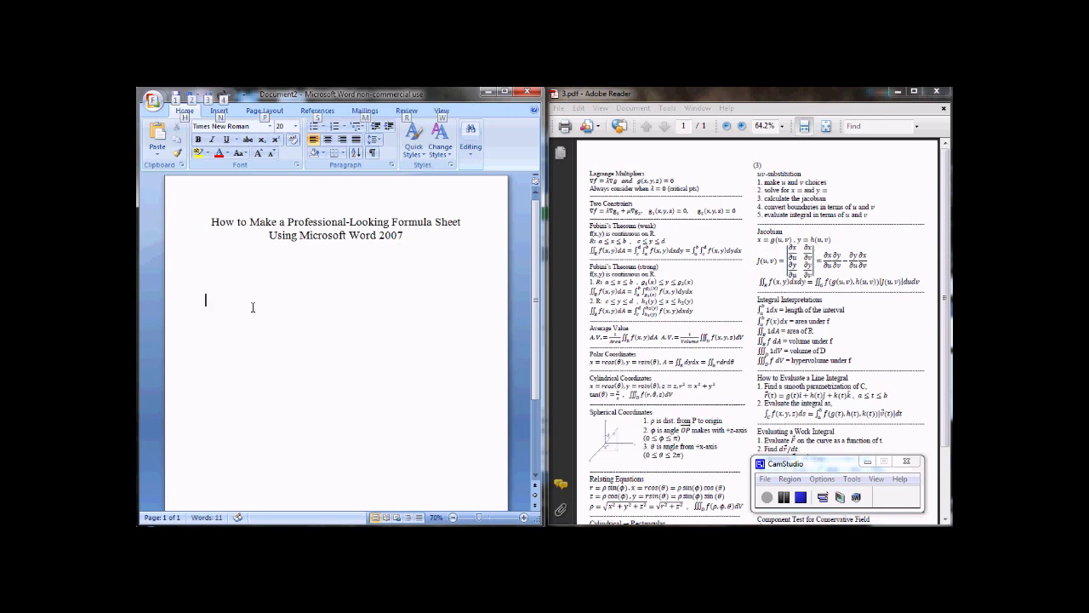
key(alt+=)
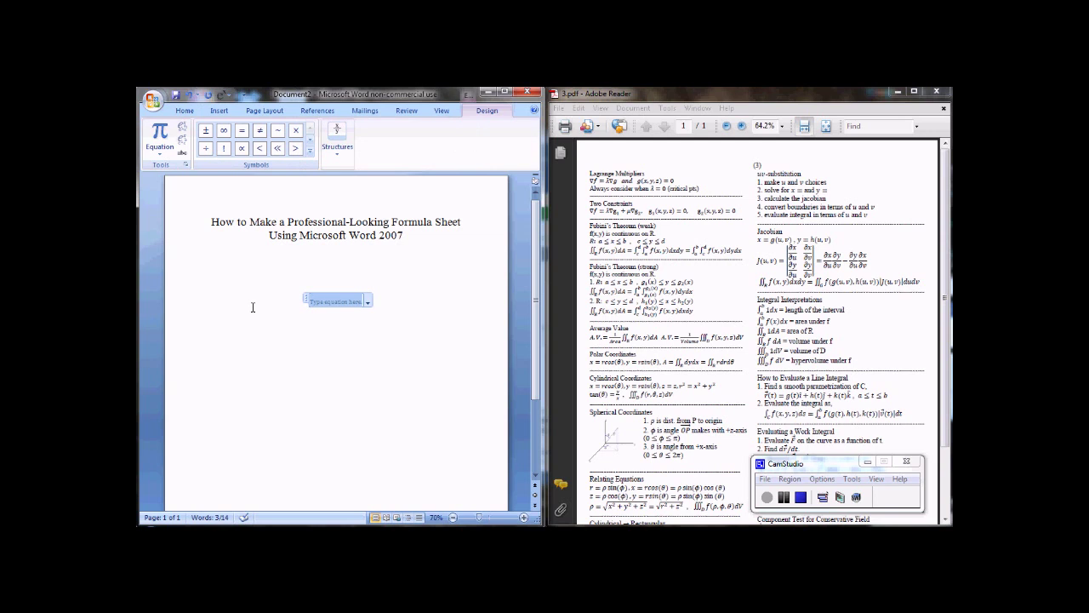
click(368, 304)
mouse_move(362, 374)
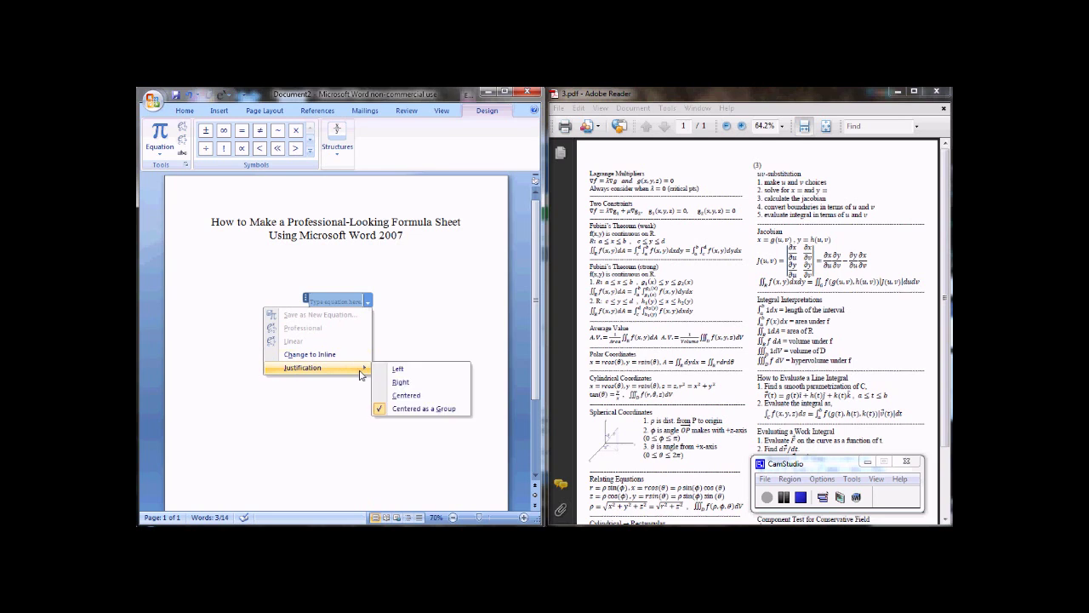
click(397, 369)
click(263, 301)
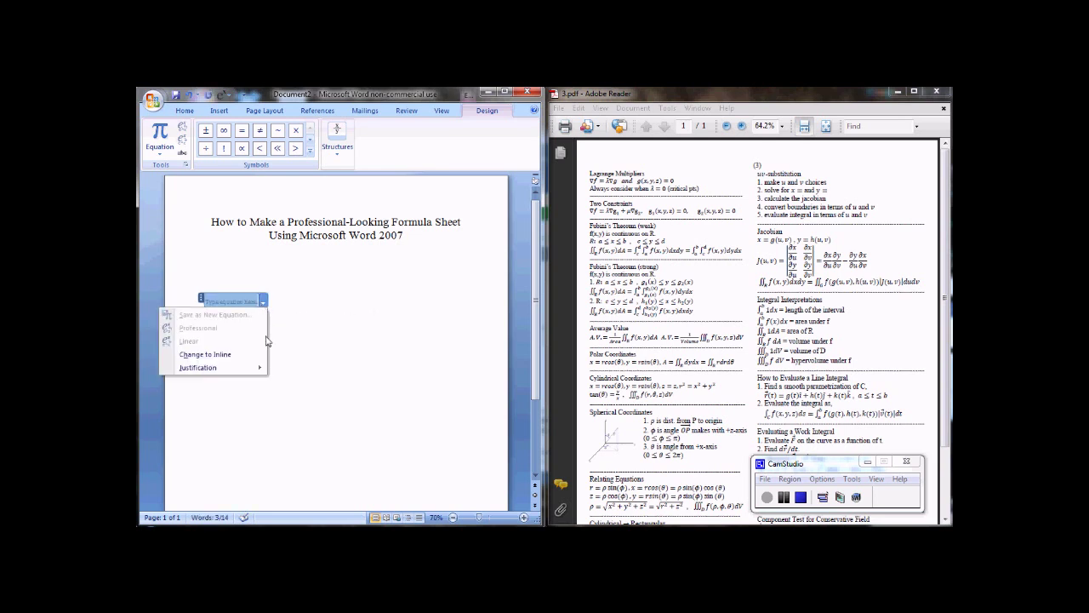
mouse_move(255, 369)
click(302, 396)
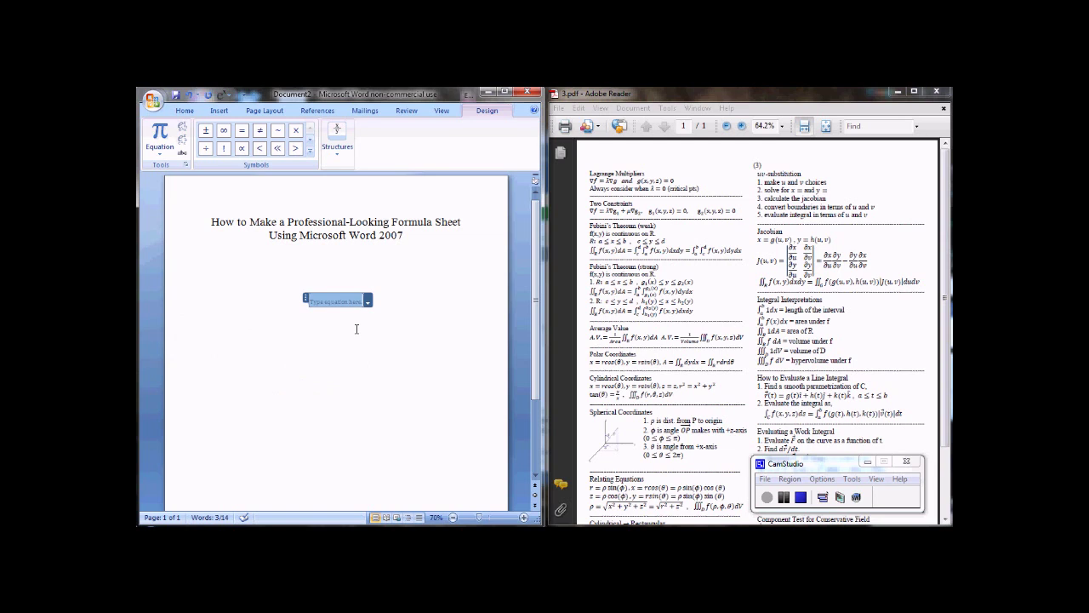
Enter y = x^2 so it becomes y = x², then start a second equation below.
text(y = x)
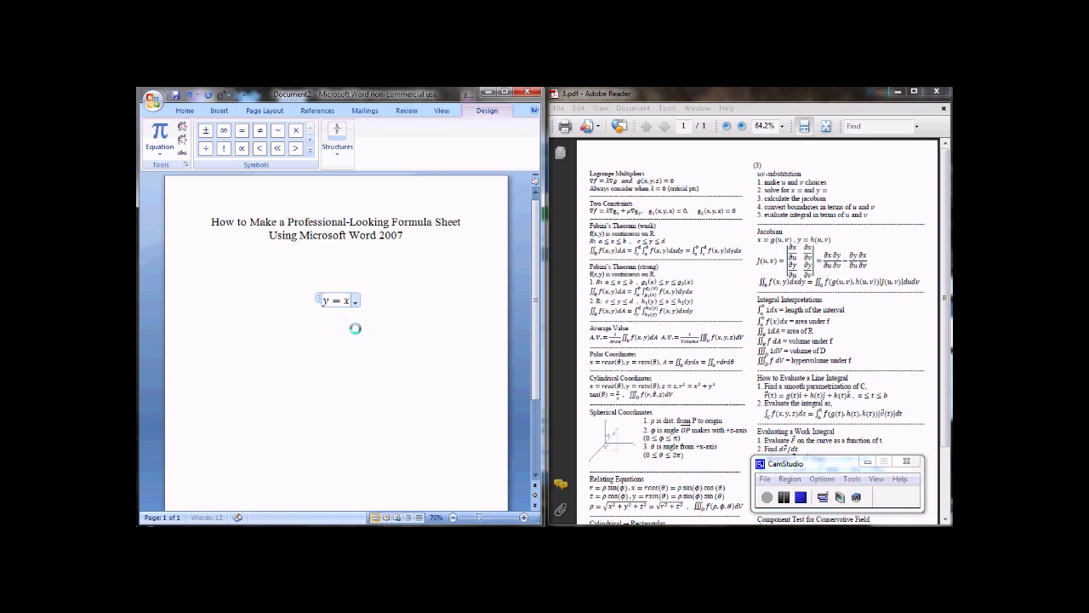
text(^2)
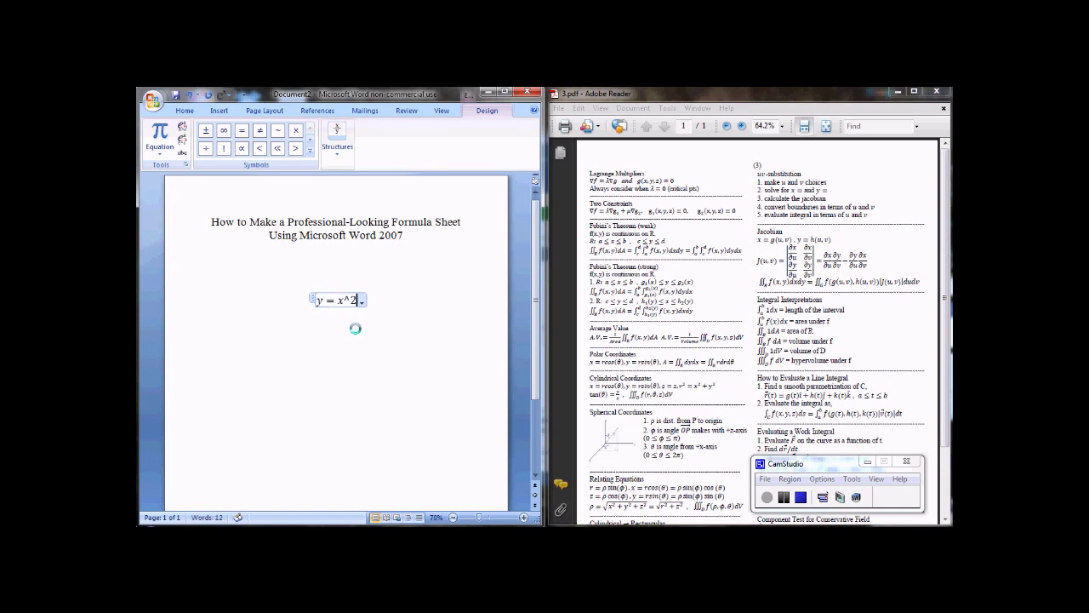
key(space)
click(355, 328)
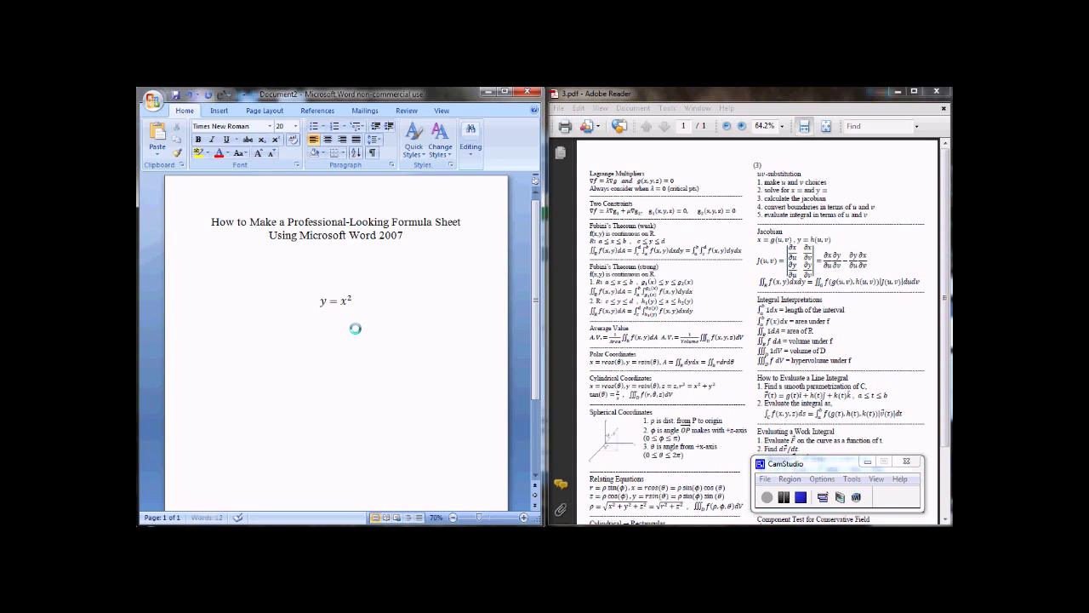
key(alt+equal)
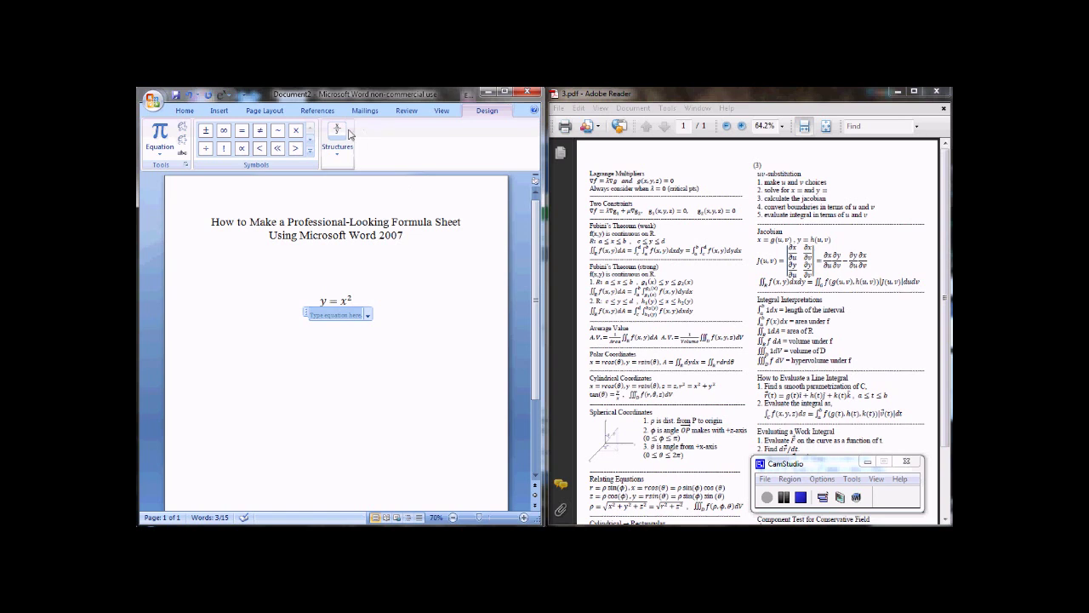
Build ∫ₐᵇ f(x)dx = number using the integral-with-limits template, with lower limit a and upper limit b.
click(505, 93)
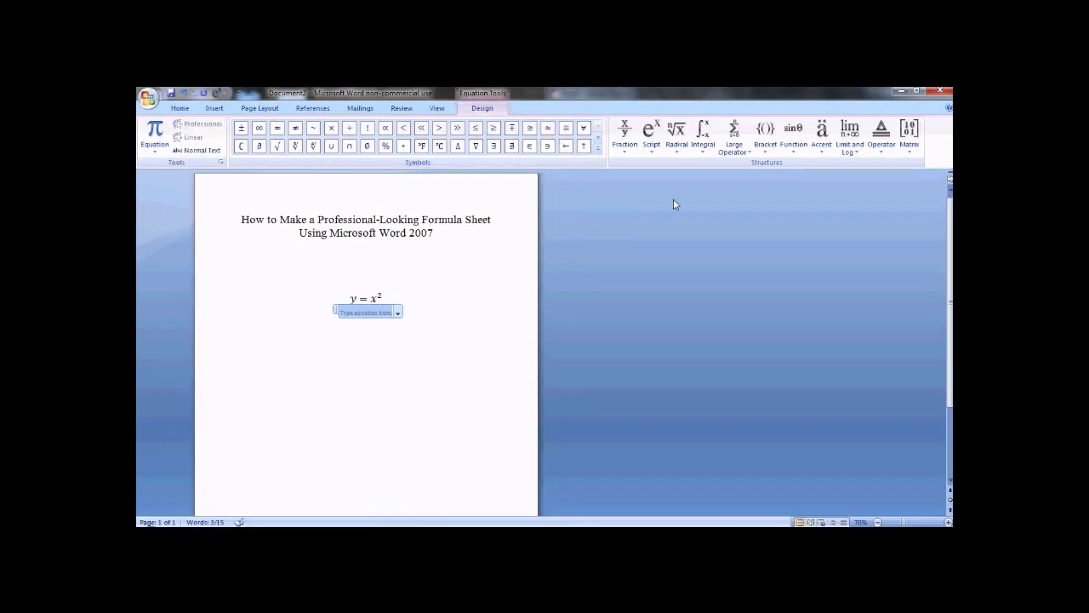
click(706, 151)
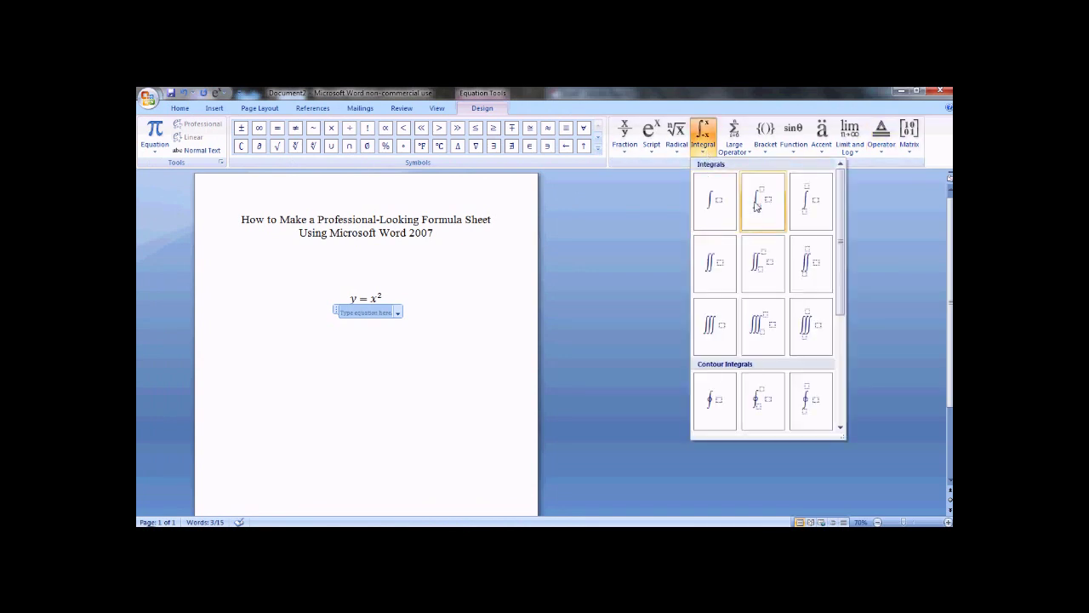
click(763, 202)
click(360, 334)
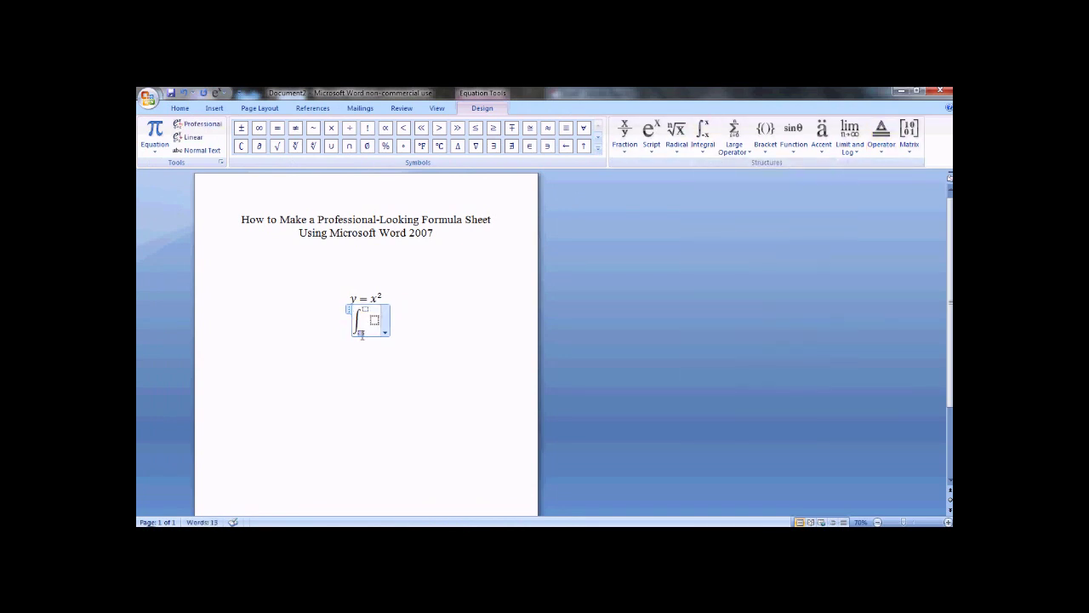
text(a^b)
key(Right)
text(f(x)dx = )
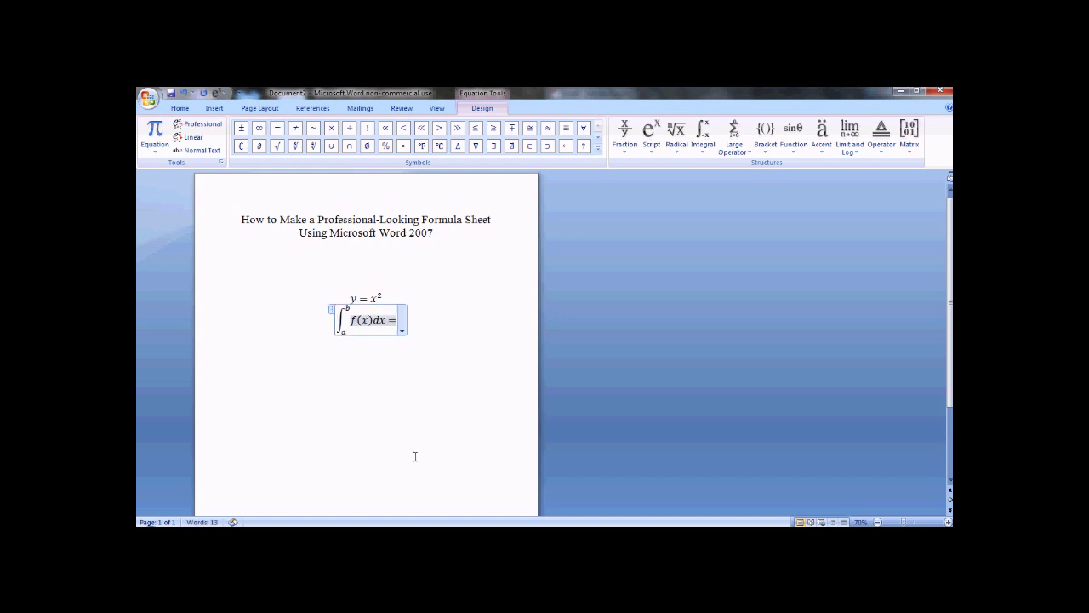
text(number)
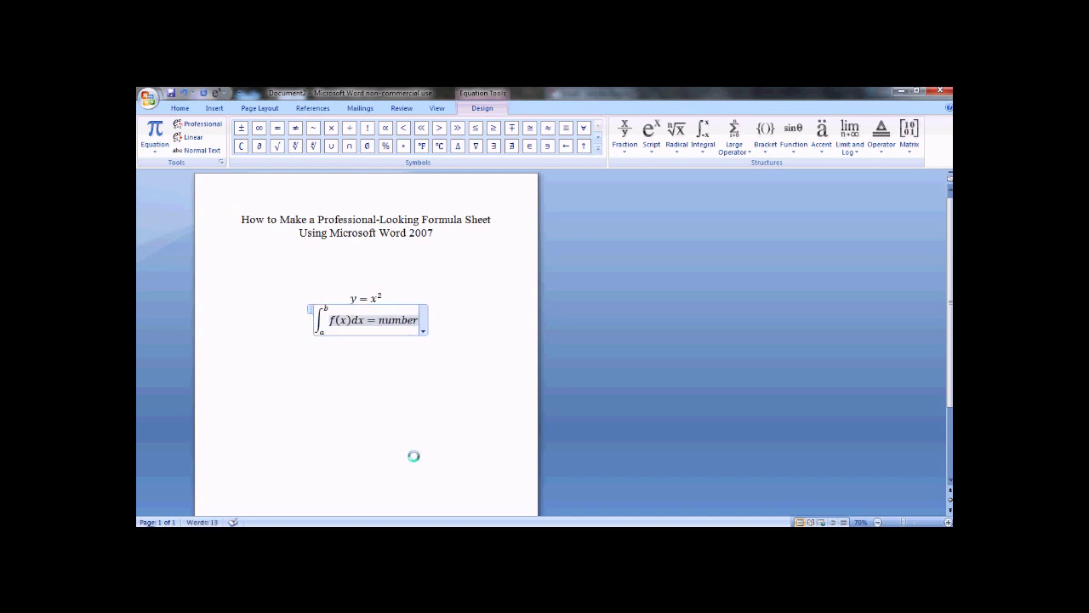
click(414, 456)
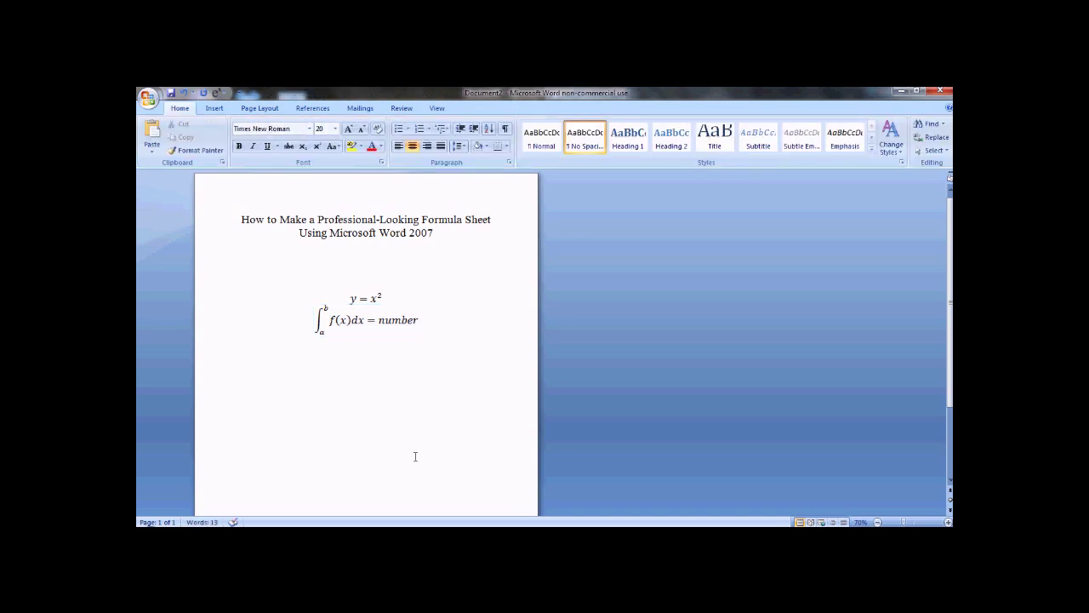
Add a new line, tile Word beside the PDF, and begin an equation reading J(u, v) =.
key(Return)
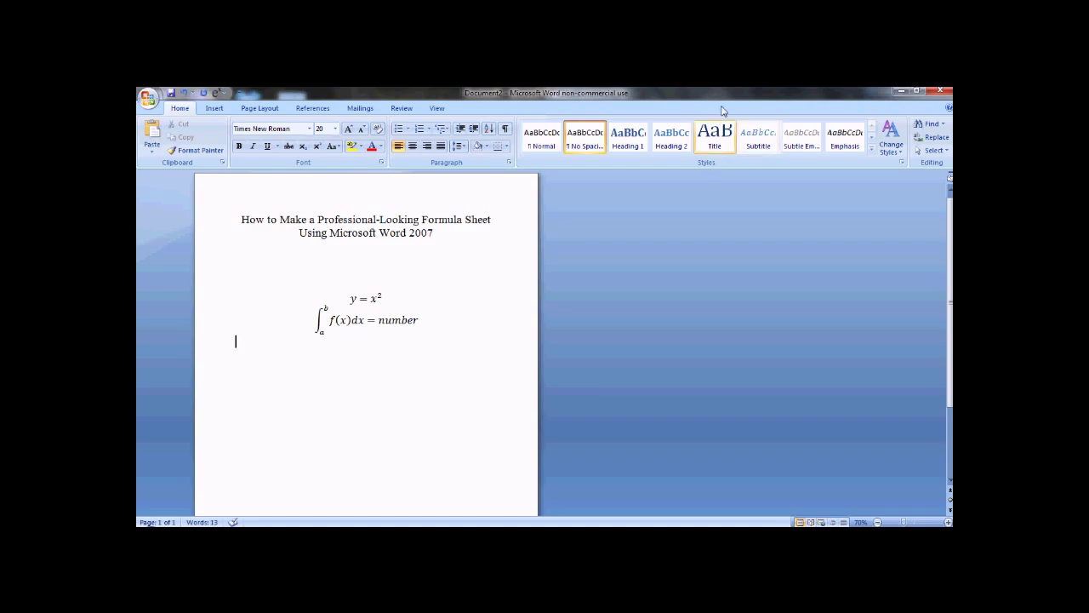
drag(709, 92, 137, 166)
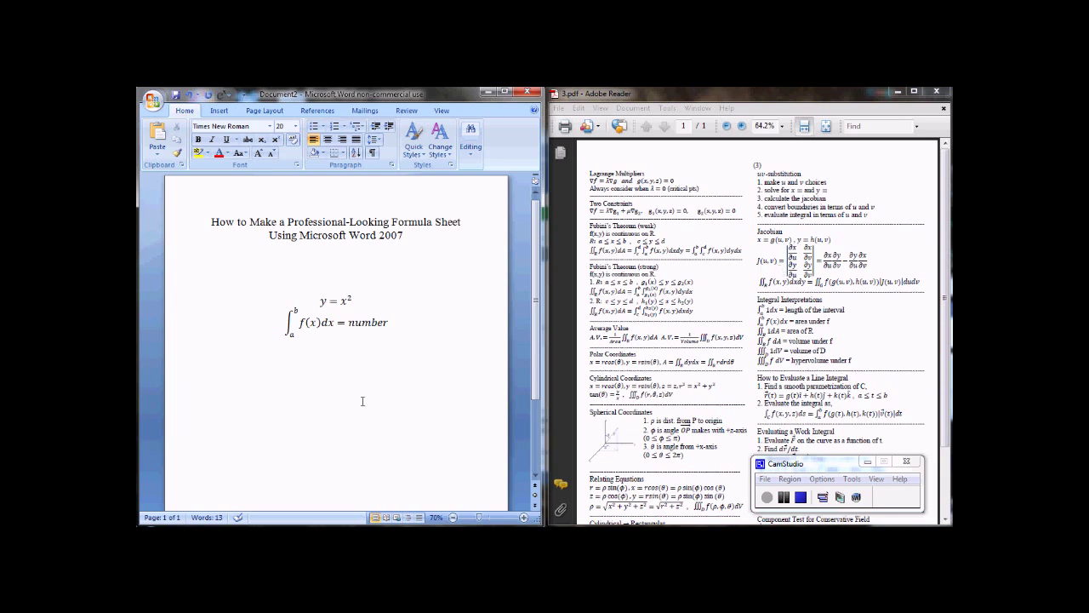
key(alt+equal)
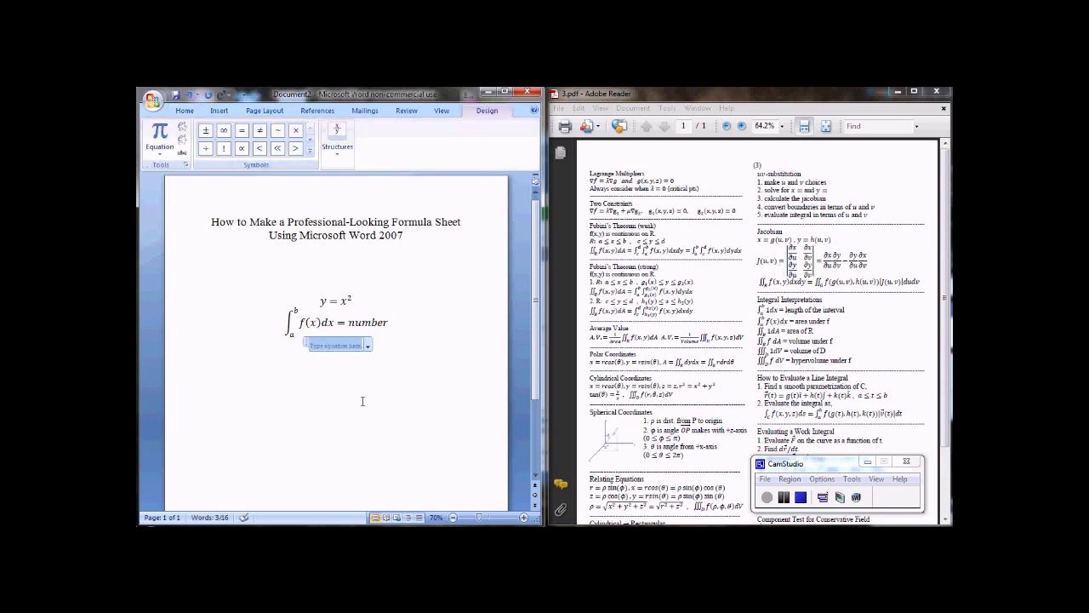
text(J()
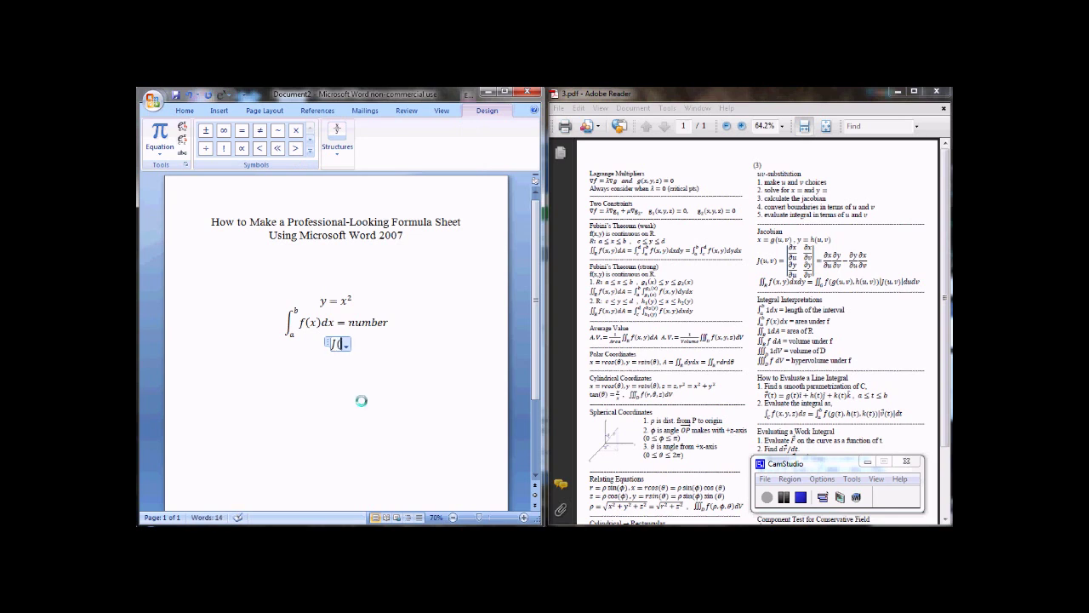
text(u, v) =)
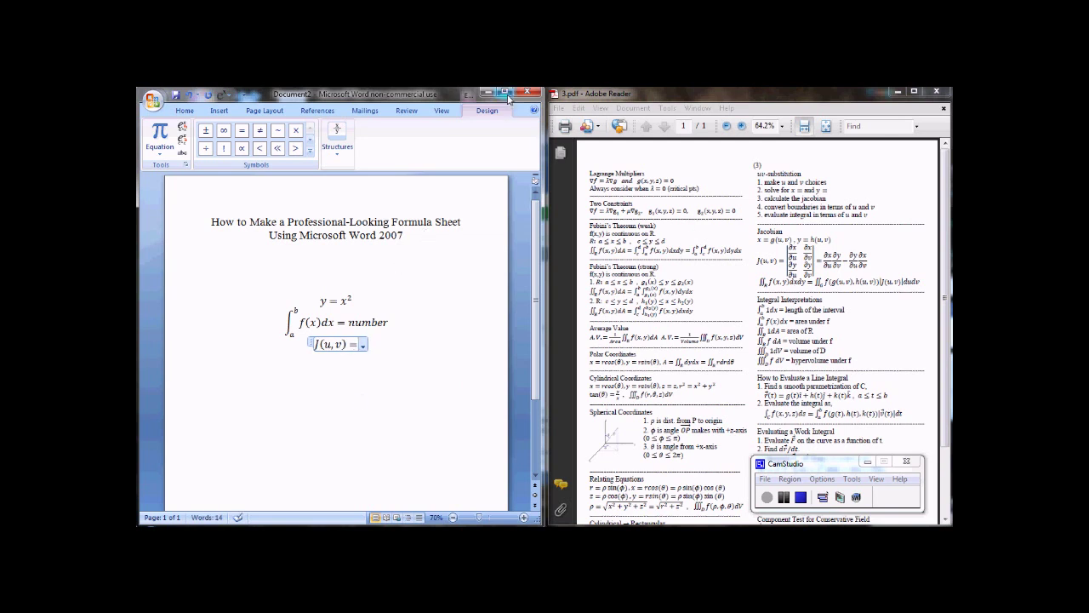
click(503, 91)
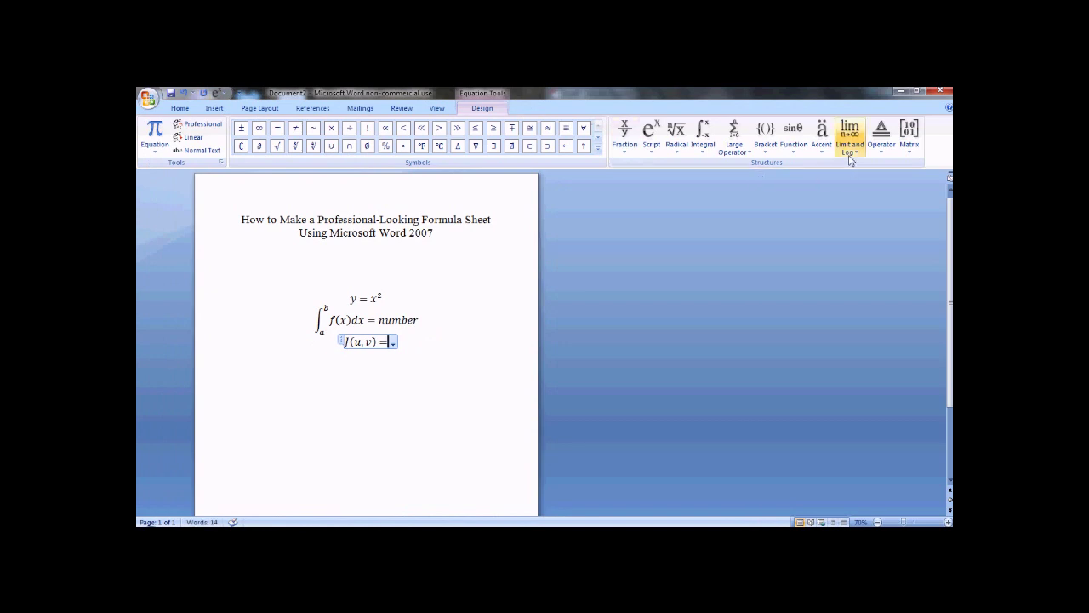
After J(u, v) =, add determinant bars holding an empty 2×2 matrix with a stacked fraction in the first cell.
click(766, 138)
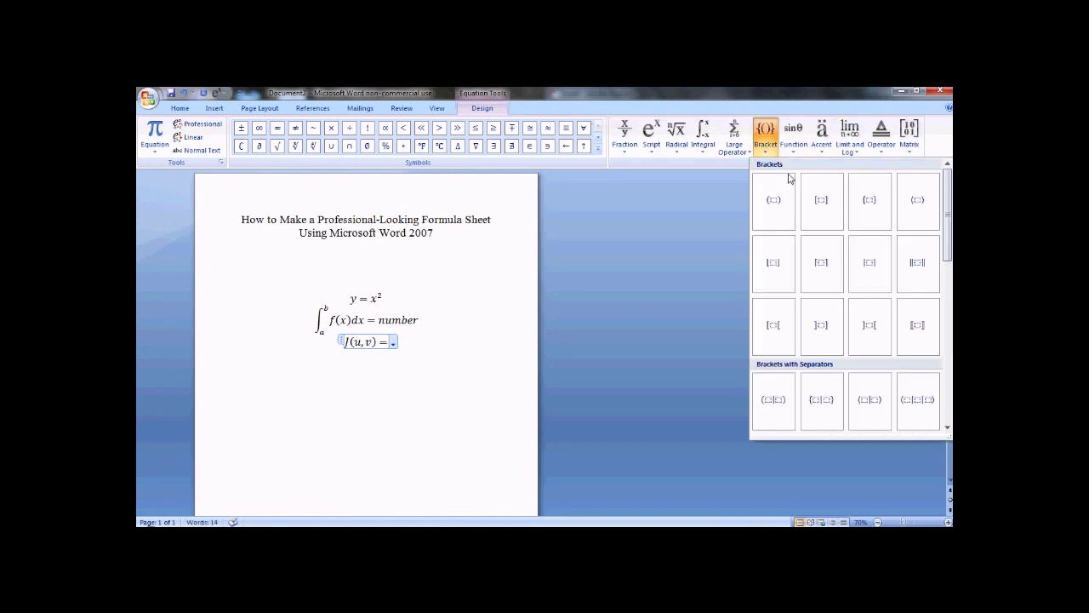
click(870, 264)
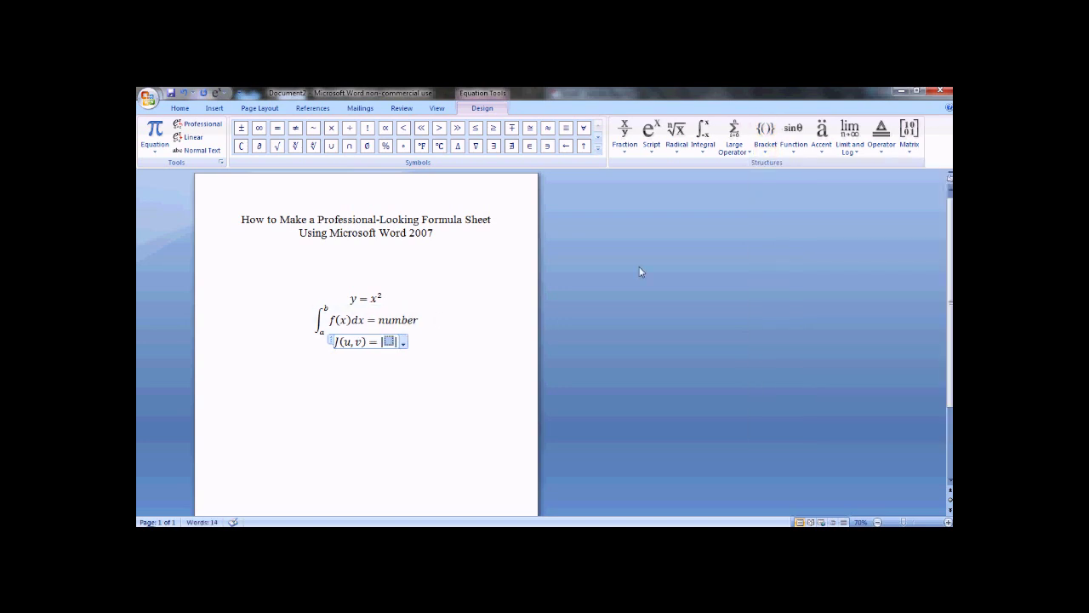
click(908, 153)
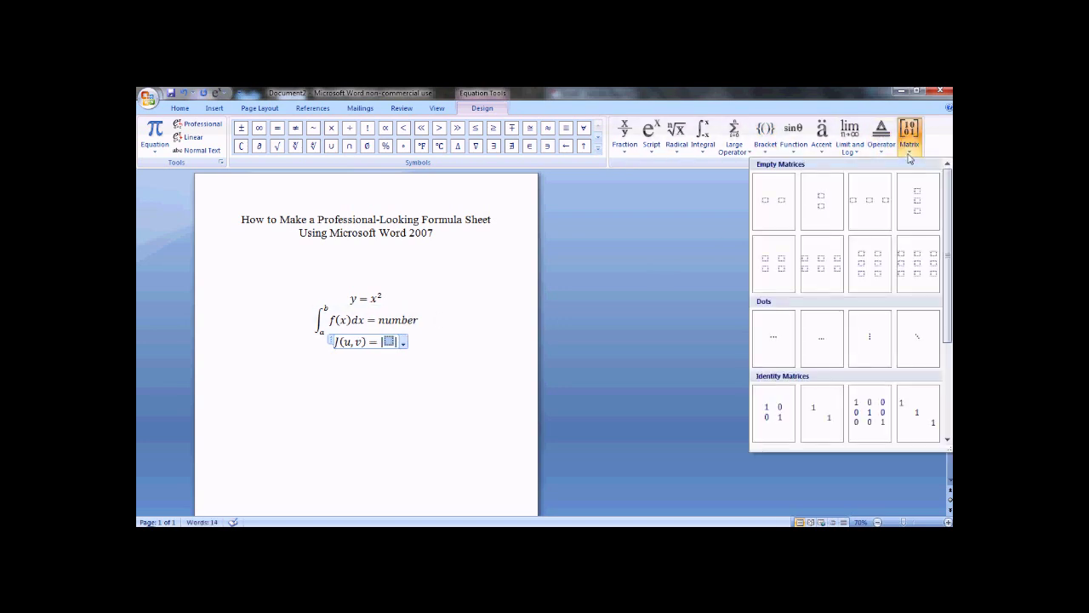
click(772, 269)
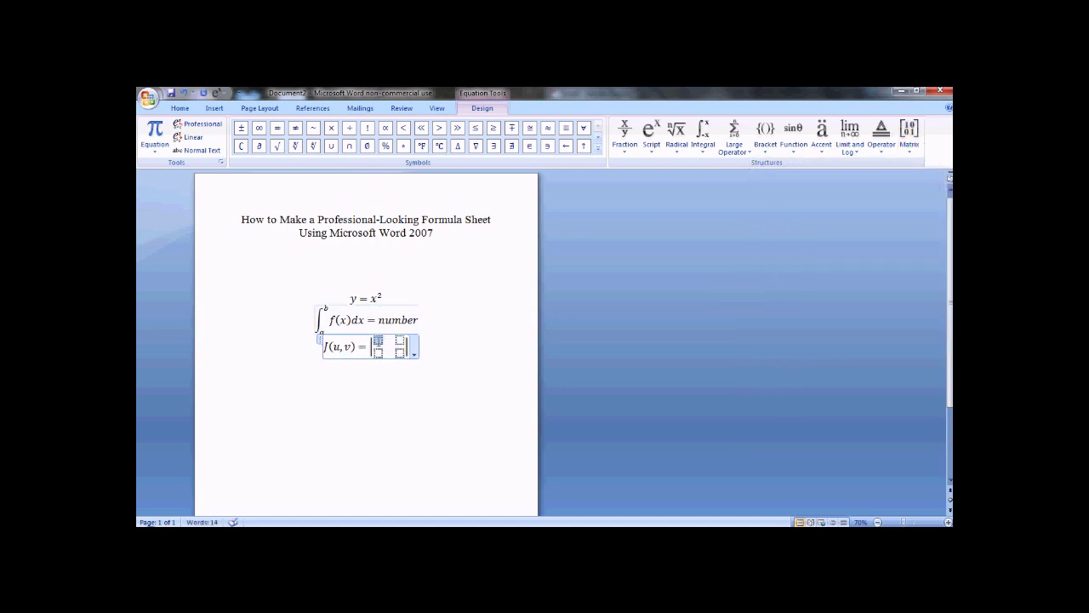
click(634, 152)
click(634, 194)
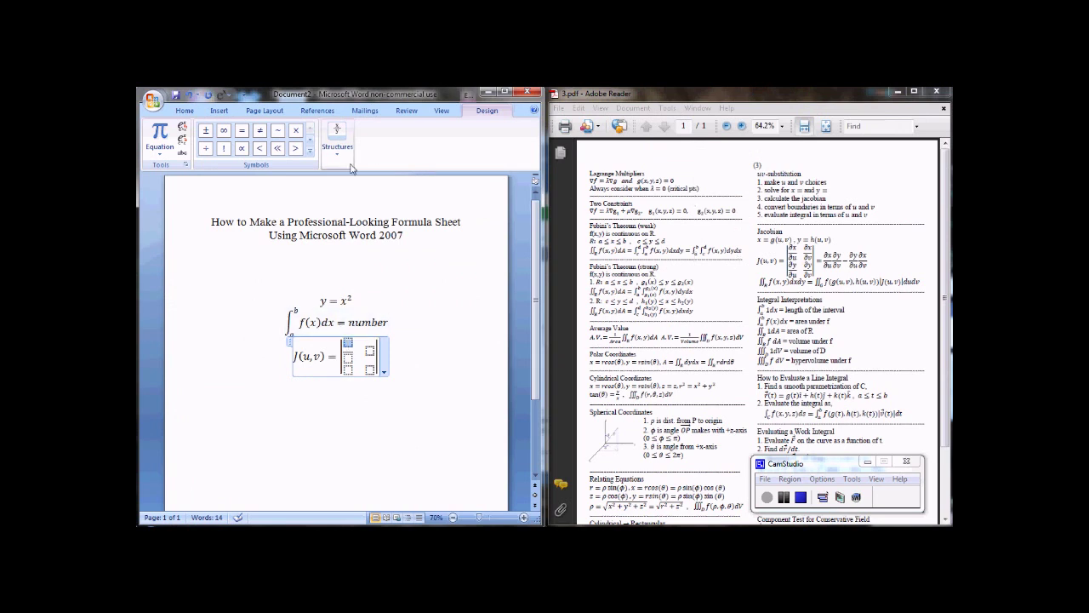
Fill the top-left fraction with ∂x/∂u using the partial-derivative symbol.
click(310, 142)
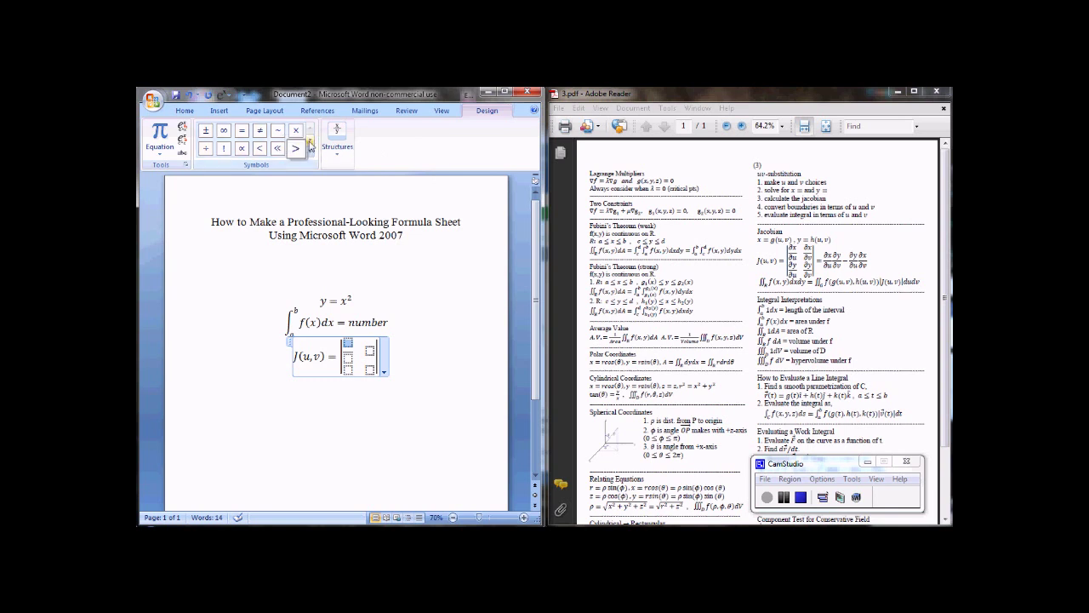
click(310, 142)
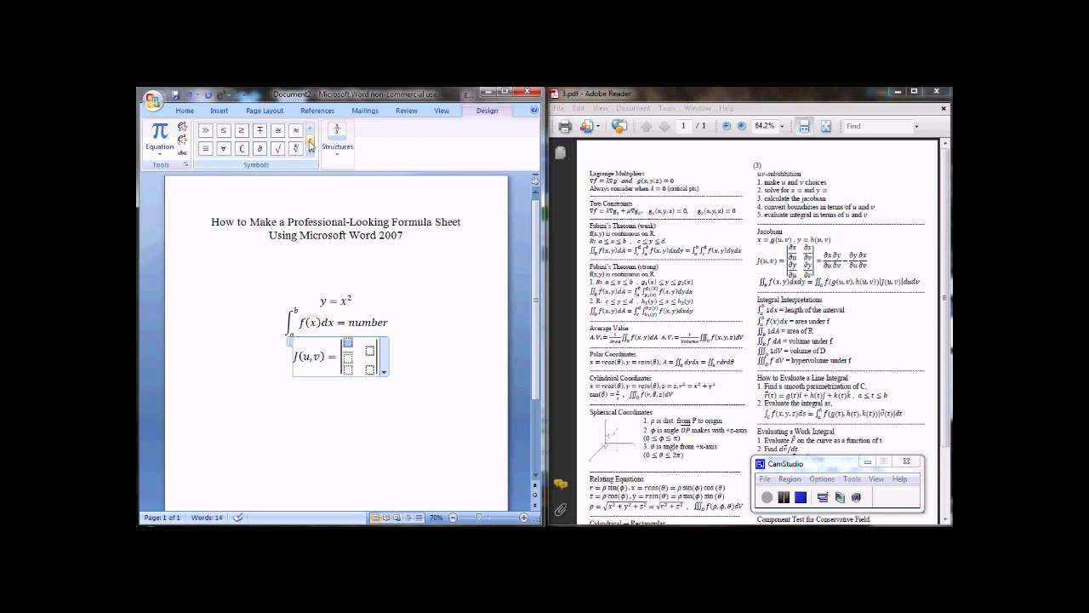
click(260, 148)
text(x)
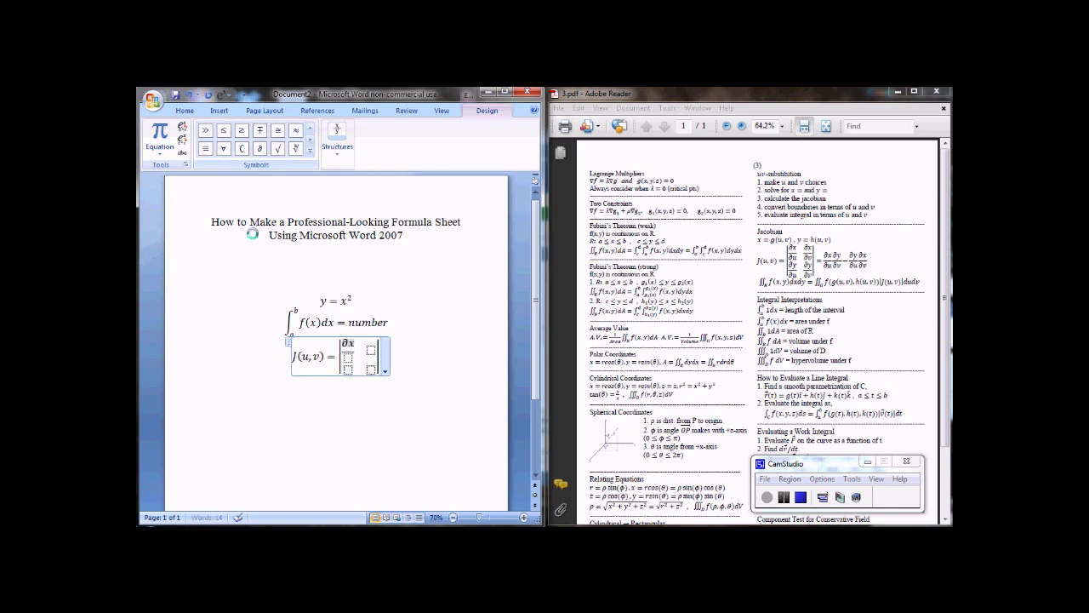
key(Down)
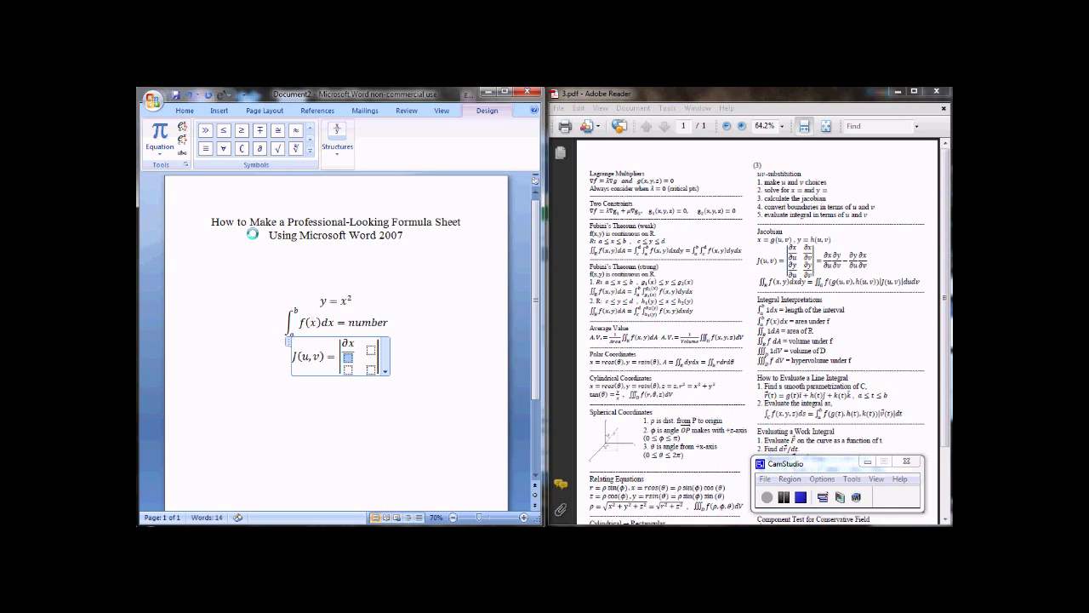
click(261, 148)
text(u)
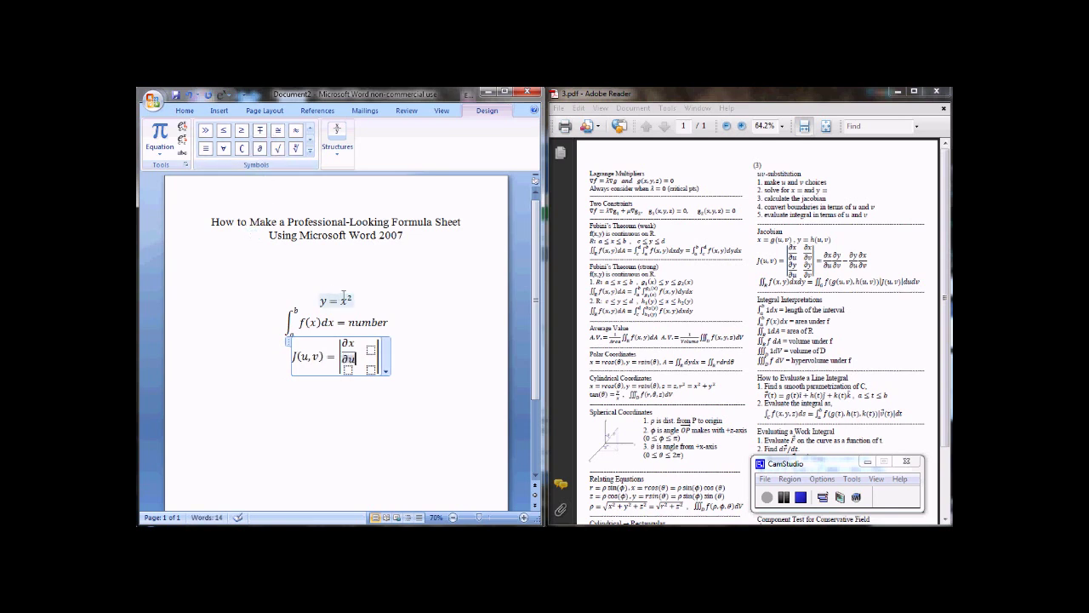
Put a stacked fraction reading ∂x/∂v in the top-right cell.
click(371, 348)
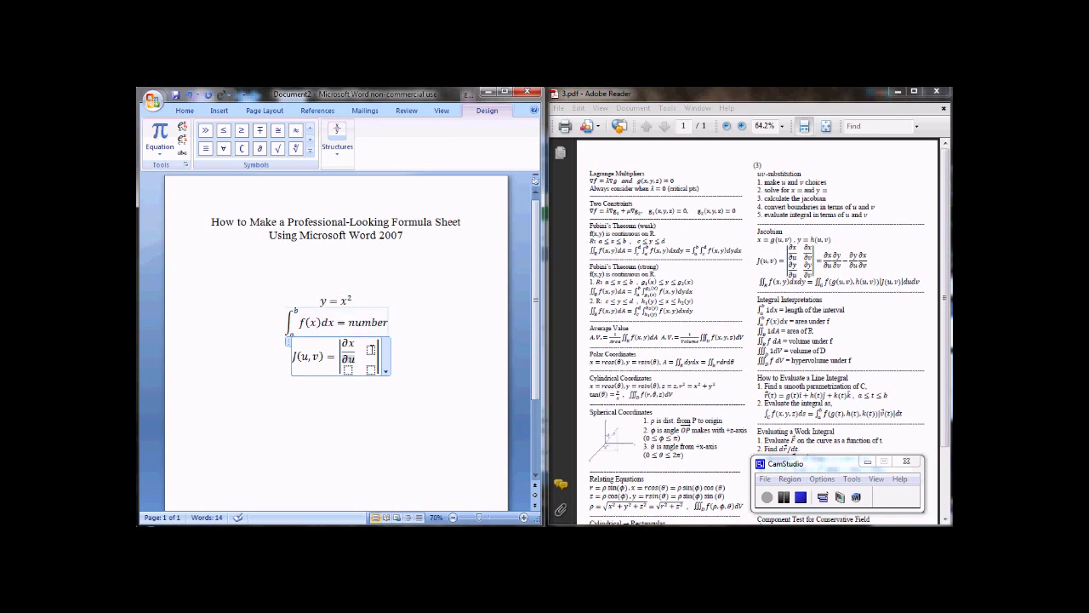
click(337, 133)
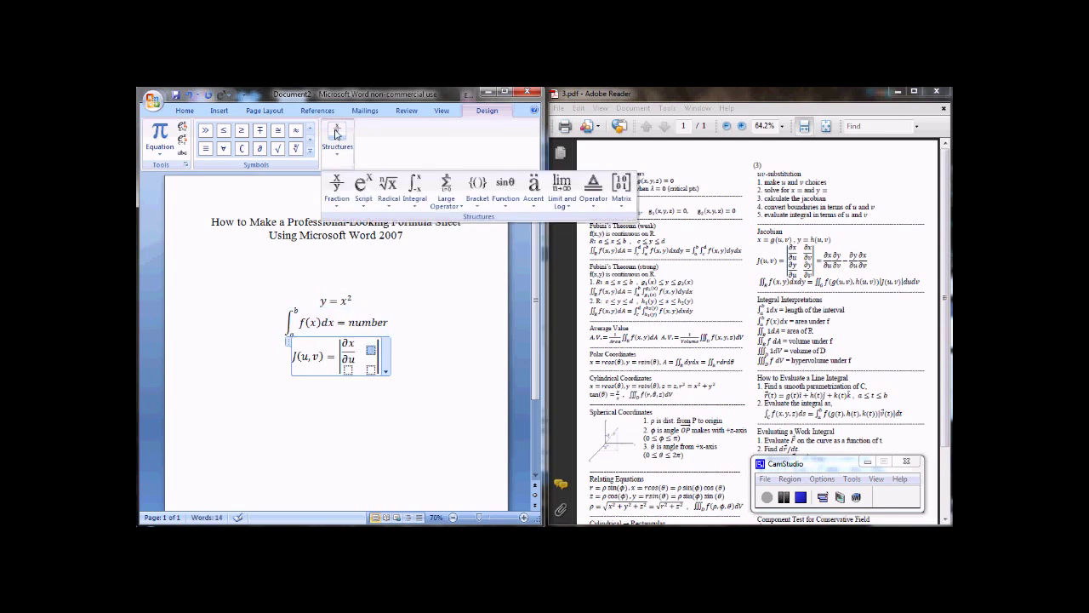
click(338, 184)
click(344, 252)
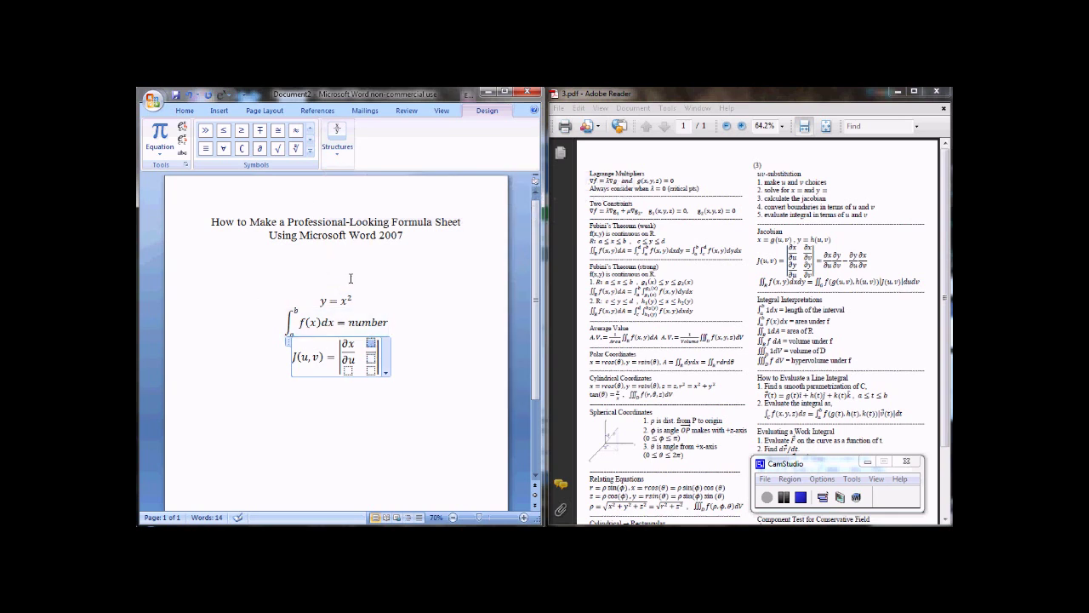
click(259, 148)
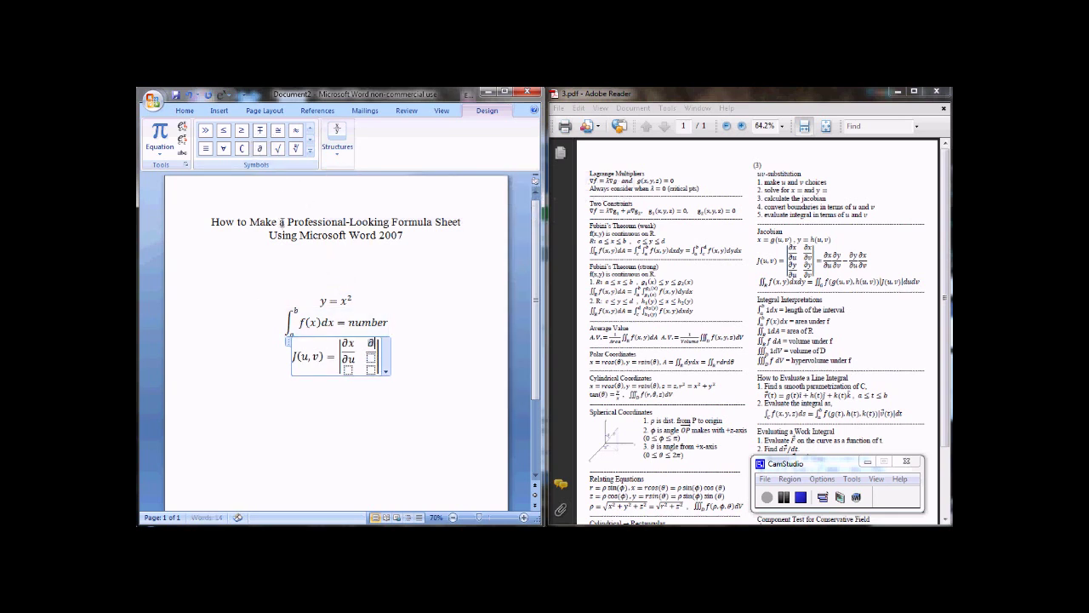
text(x)
key(Down)
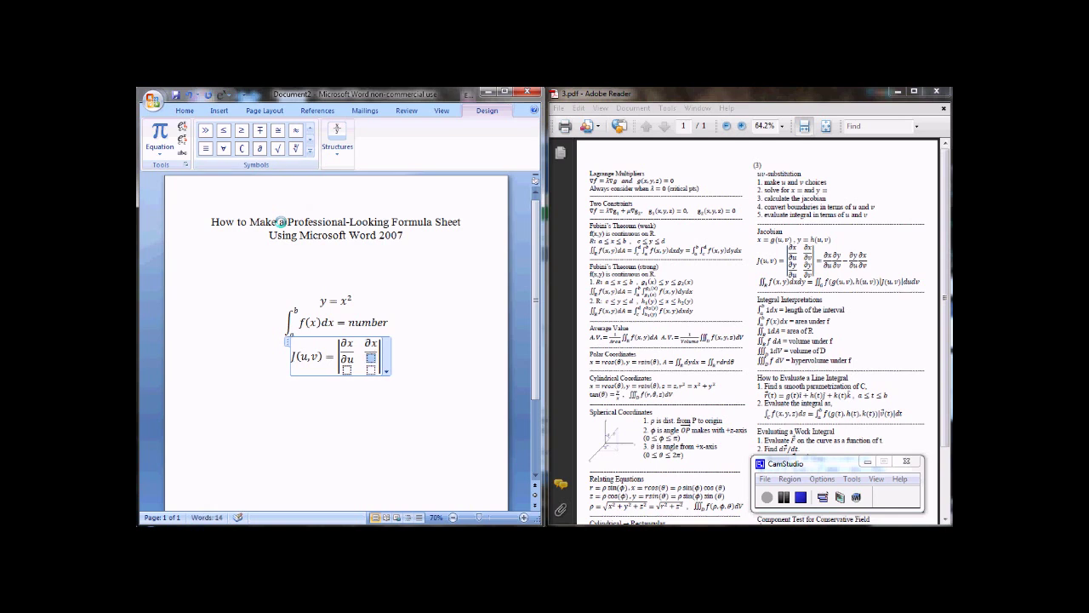
click(259, 148)
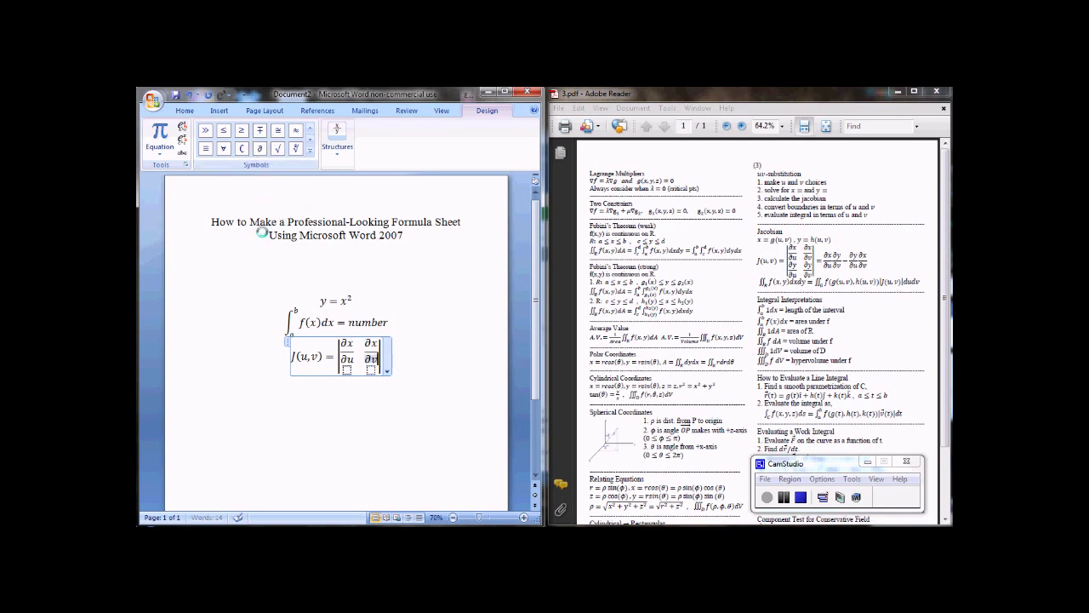
text(v)
key(Right)
Put a stacked fraction reading ∂y/∂u in the bottom-left cell.
click(338, 157)
click(338, 186)
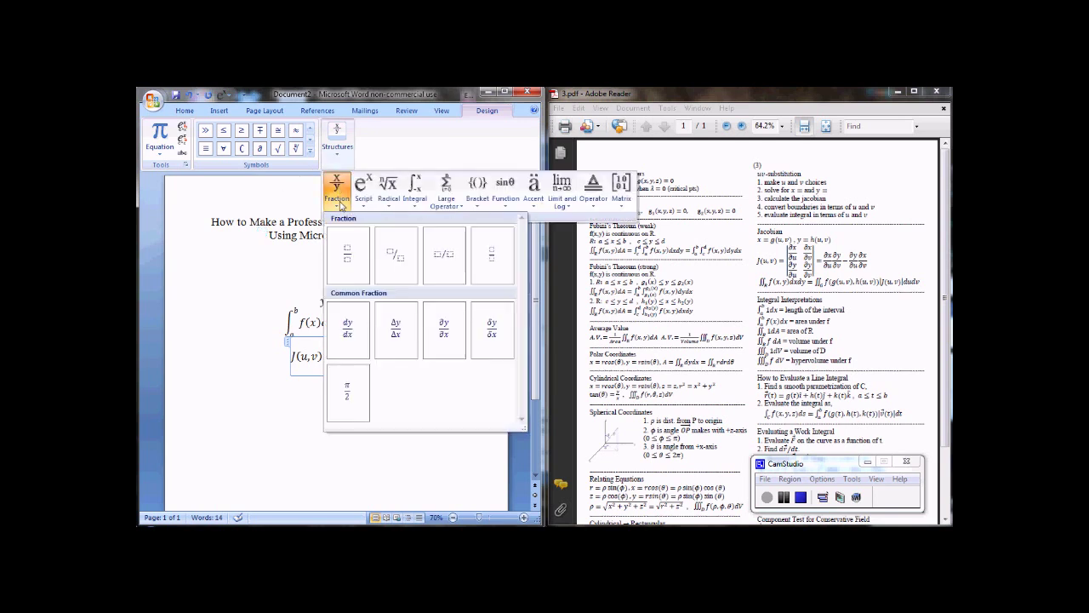
click(348, 254)
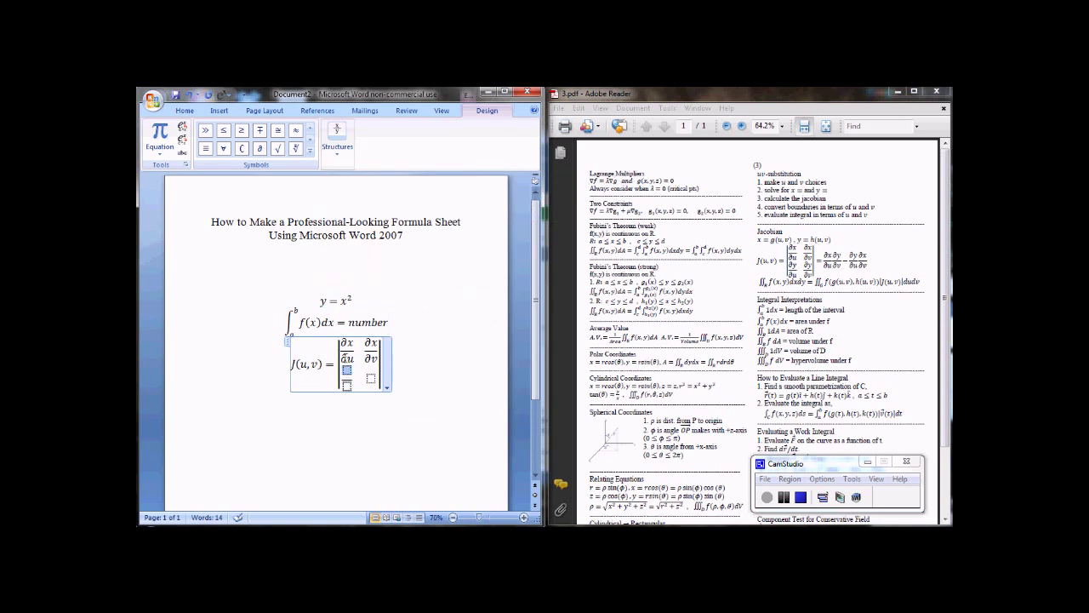
click(259, 148)
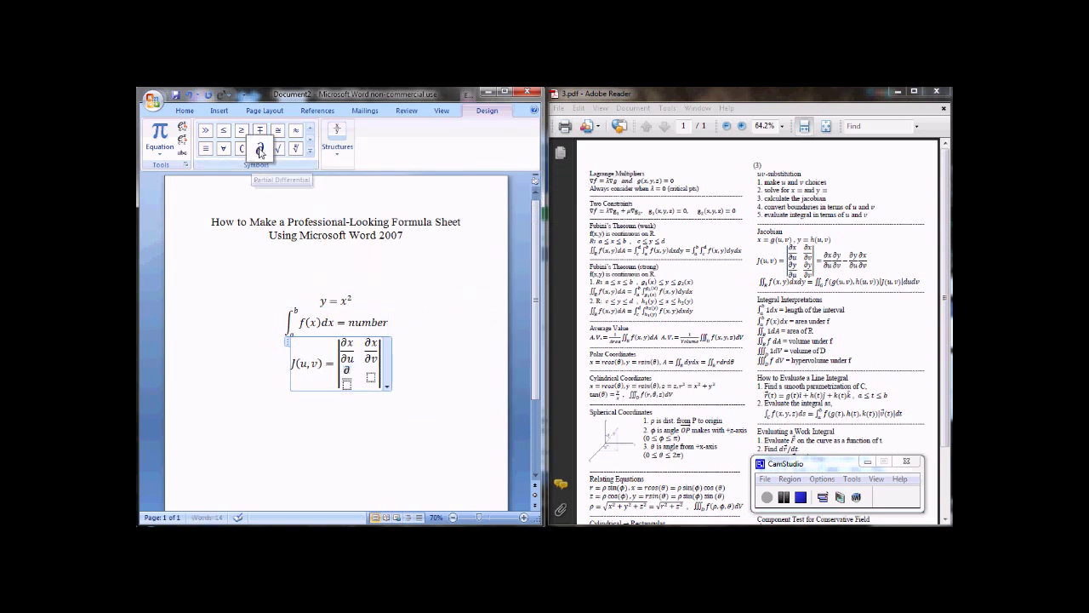
text(y)
key(Down)
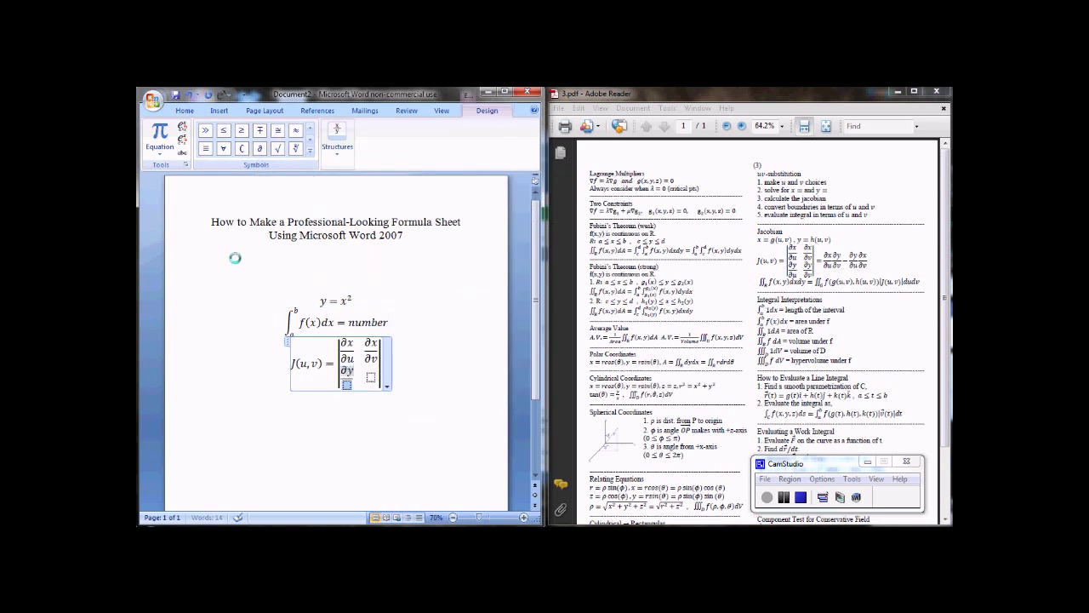
click(259, 148)
text(u)
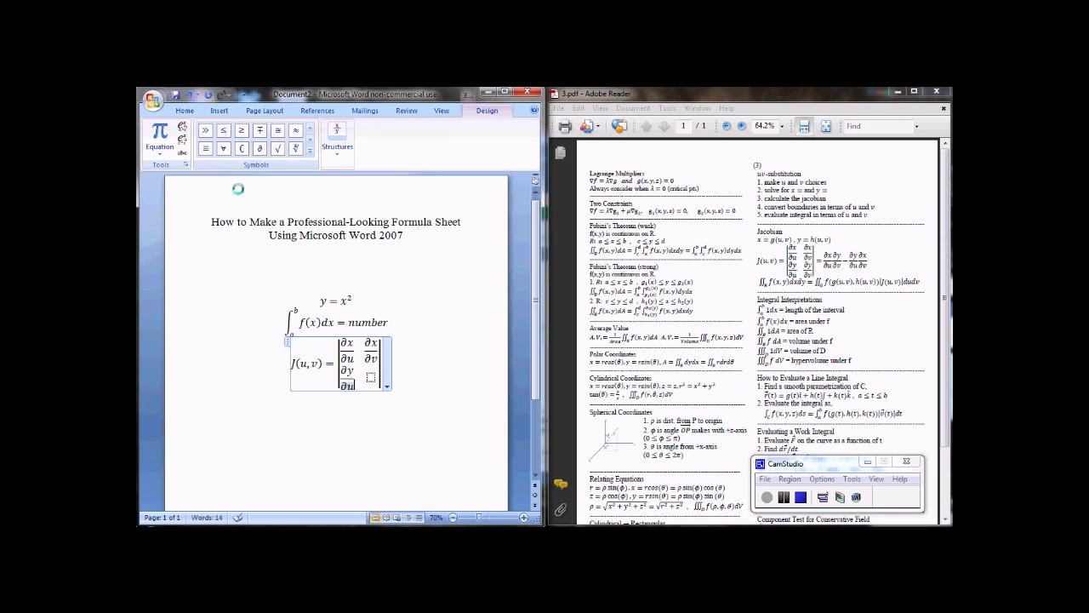
key(Right)
key(Right)
Put a stacked fraction reading ∂y/∂v in the bottom-right cell and leave the determinant.
click(345, 145)
click(345, 191)
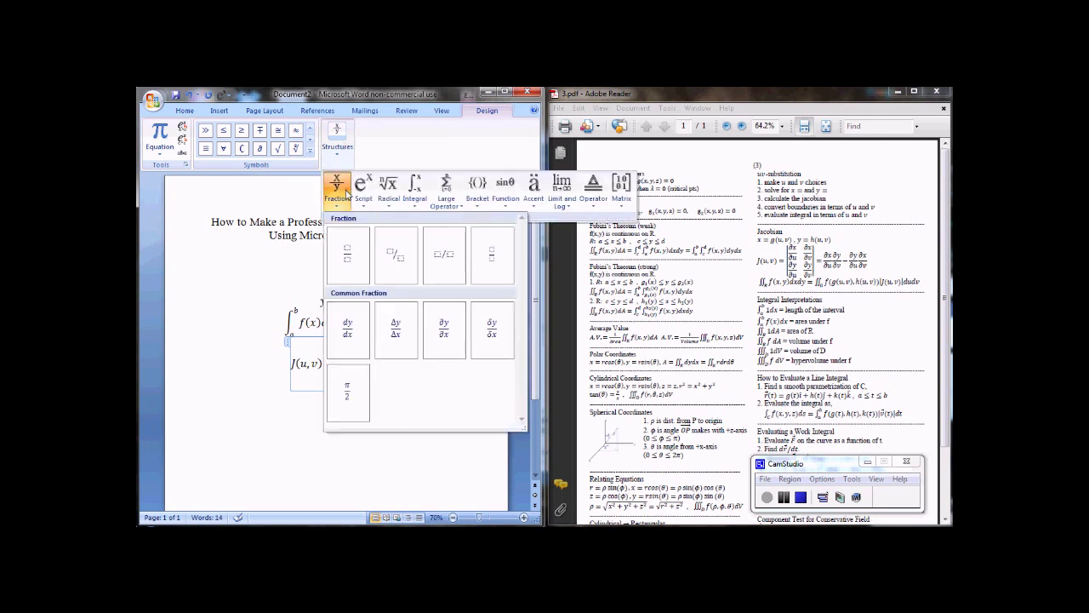
click(347, 253)
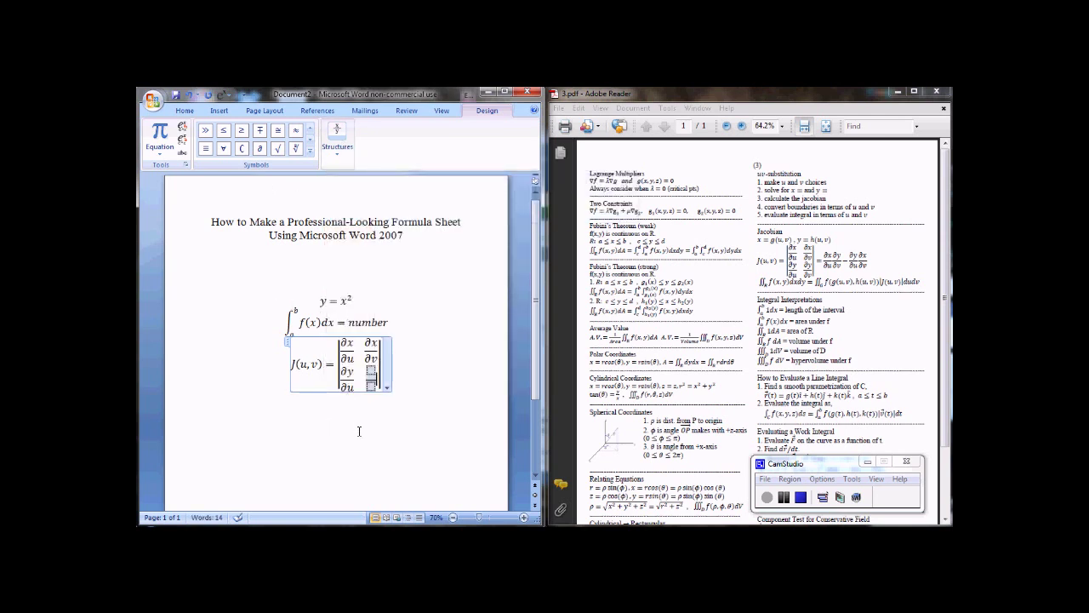
key(Up)
key(Down)
key(Down)
key(Up)
click(262, 152)
text(y)
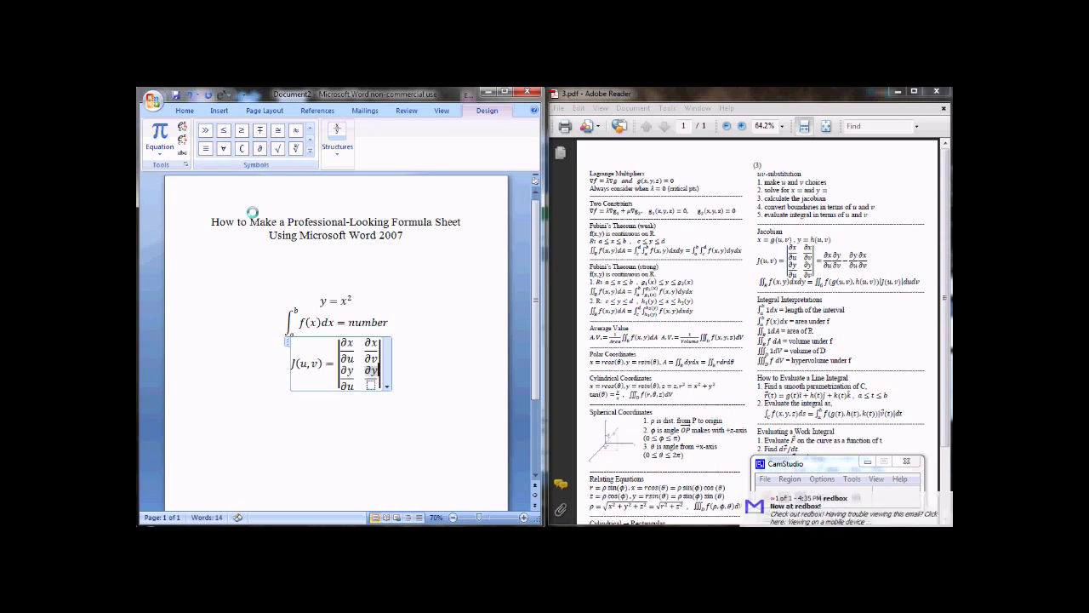
key(Right)
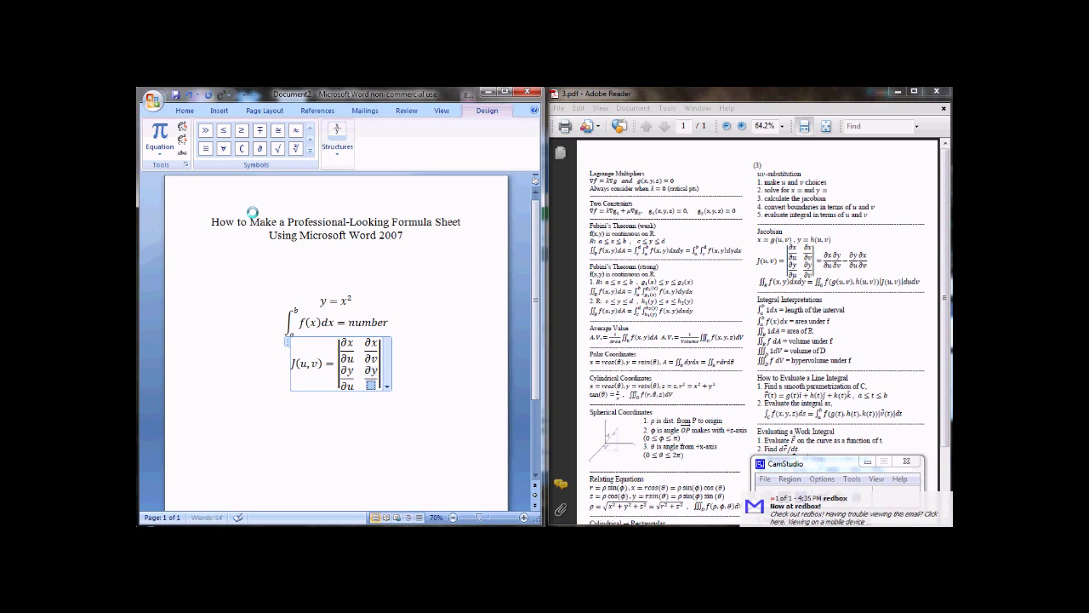
click(260, 148)
text(v)
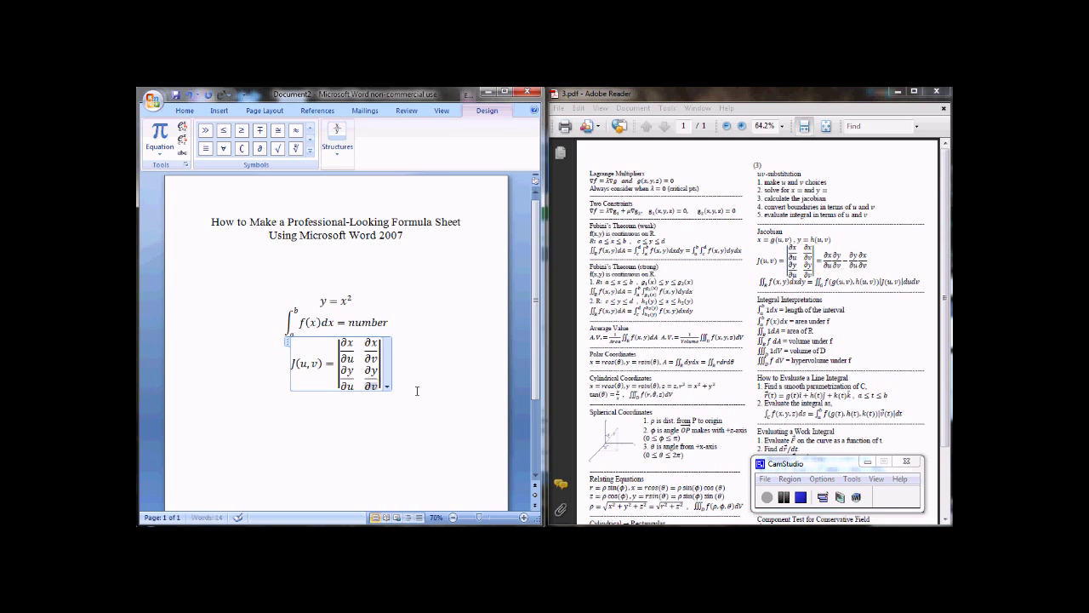
key(Right)
key(Right)
Type = after the determinant and paste a copy of ∂x/∂u after it.
text(=)
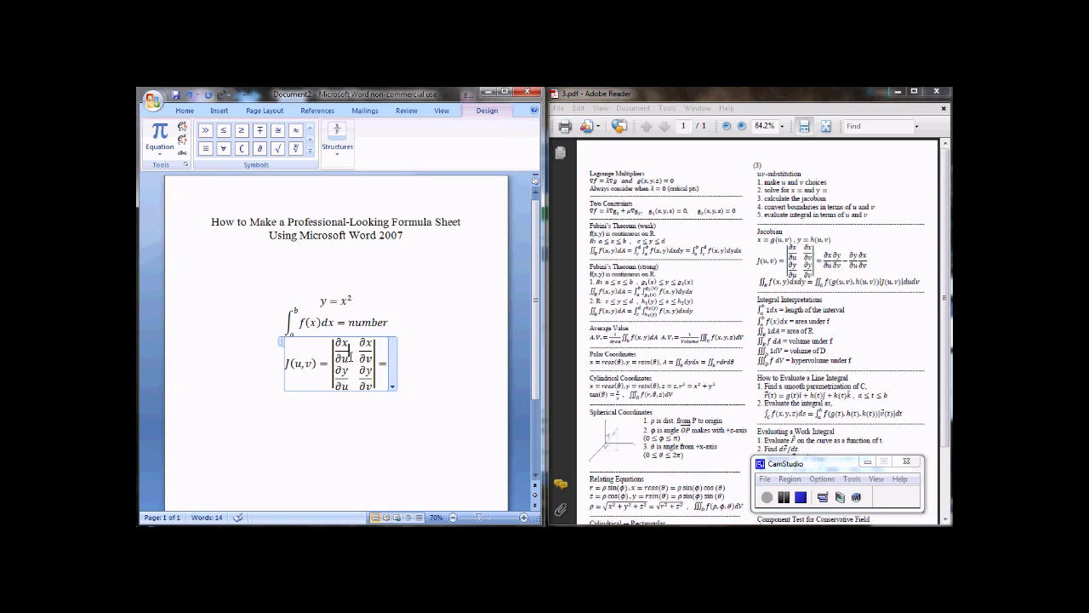
drag(349, 355, 344, 354)
right_click(344, 356)
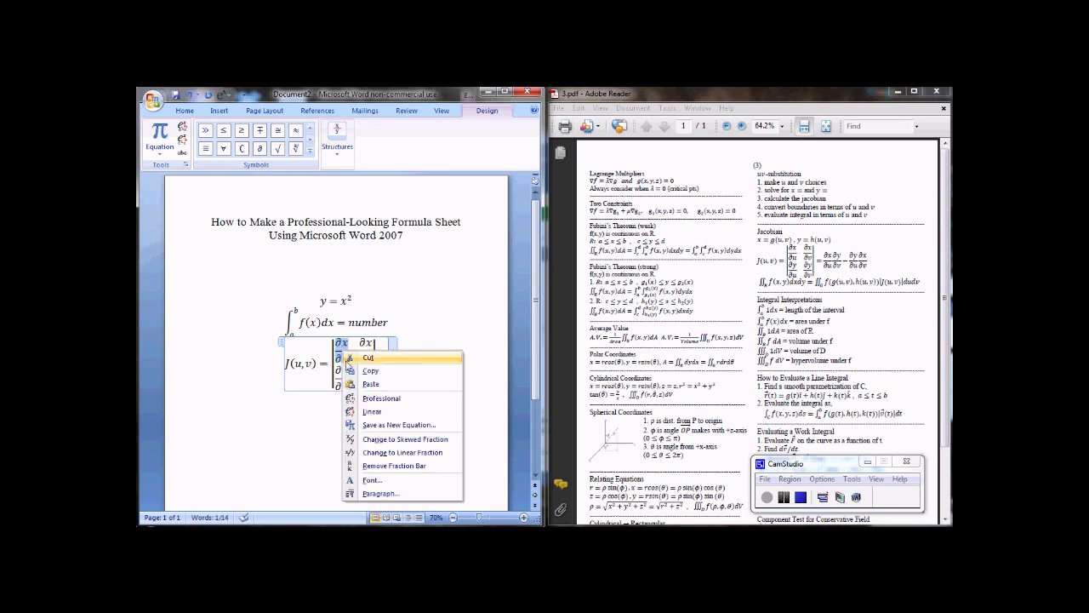
click(369, 370)
right_click(388, 362)
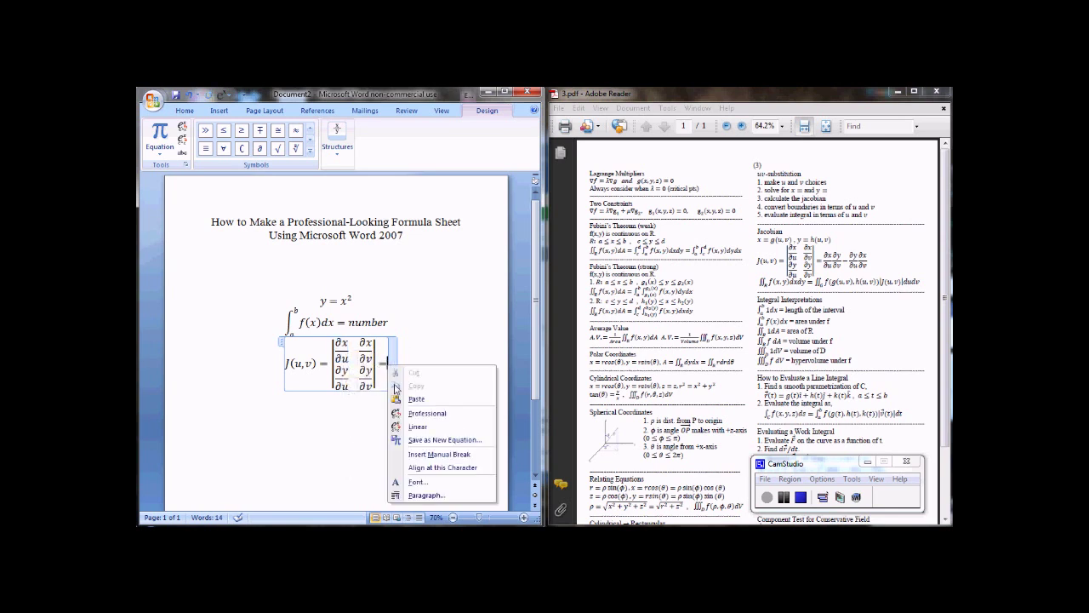
click(399, 398)
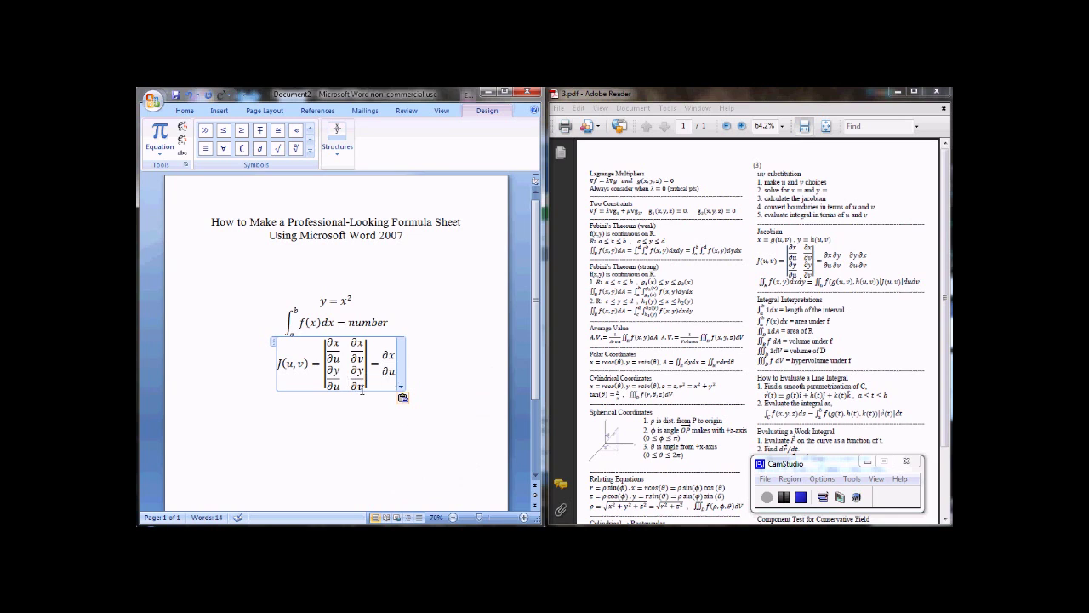
Paste ∂y/∂v next to ∂x/∂u, then type a minus sign.
drag(364, 385, 360, 379)
right_click(360, 380)
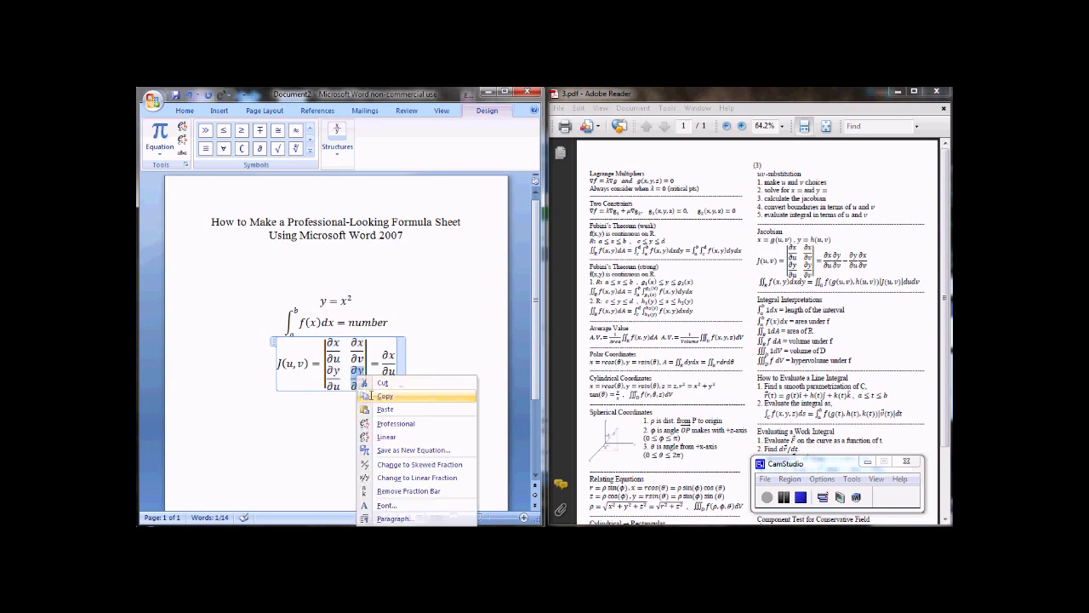
key(Escape)
click(395, 368)
right_click(395, 367)
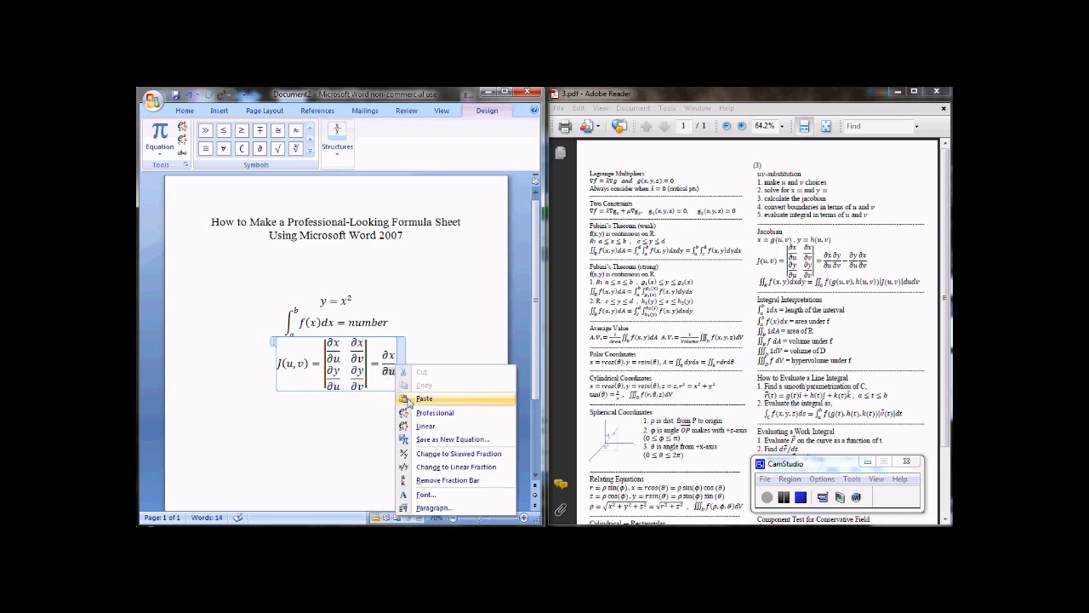
click(410, 400)
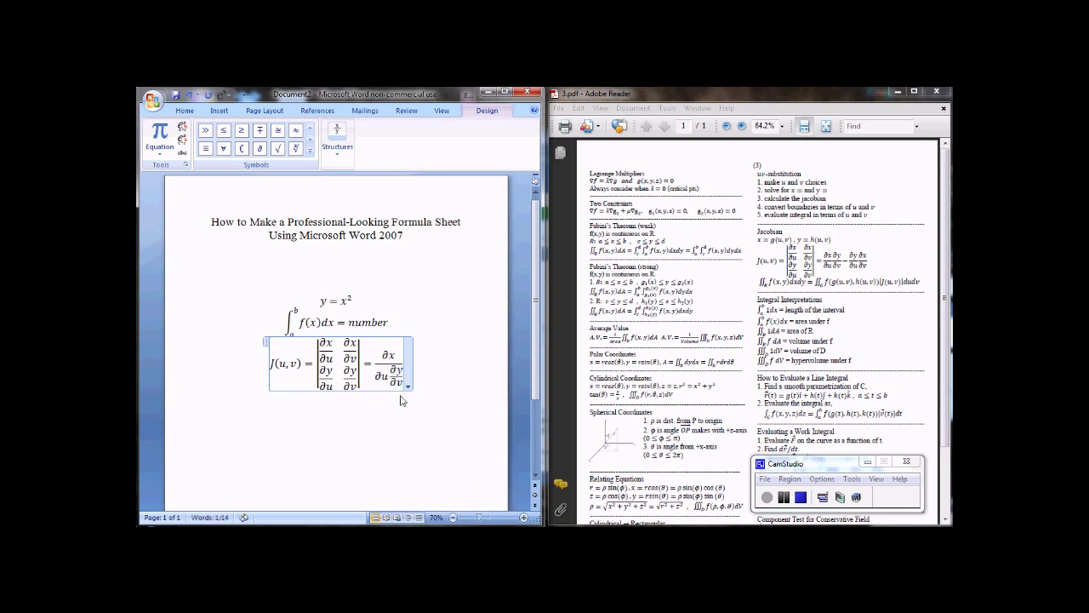
key(ctrl+z)
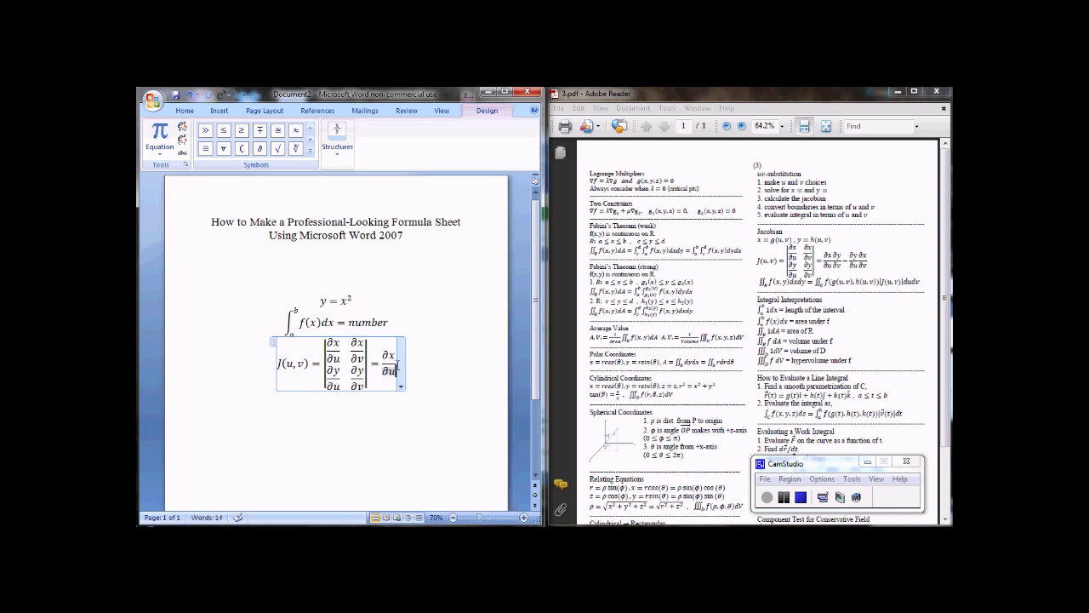
right_click(394, 364)
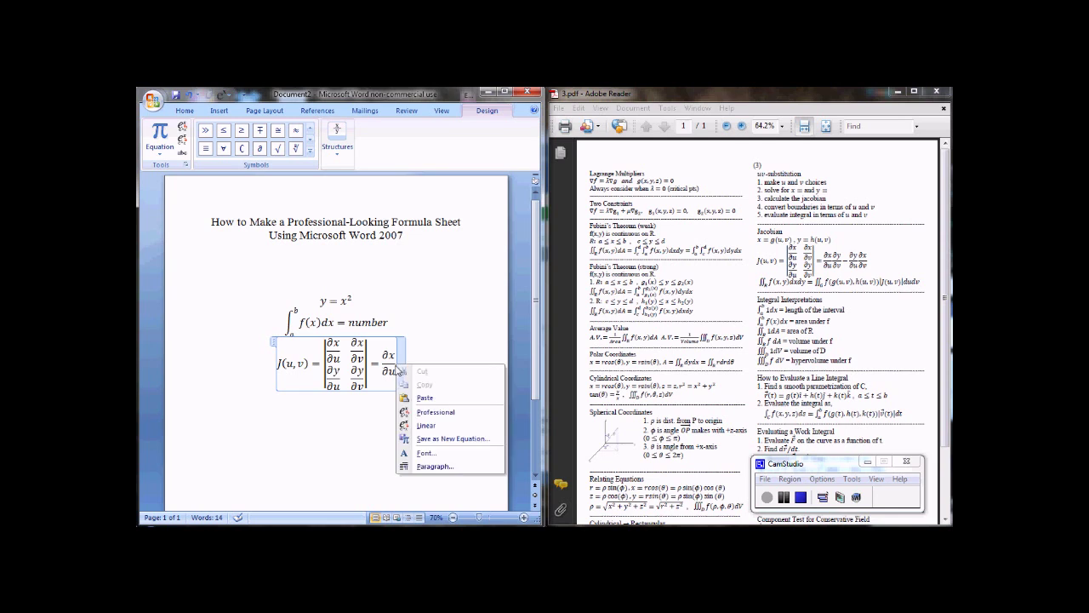
click(418, 398)
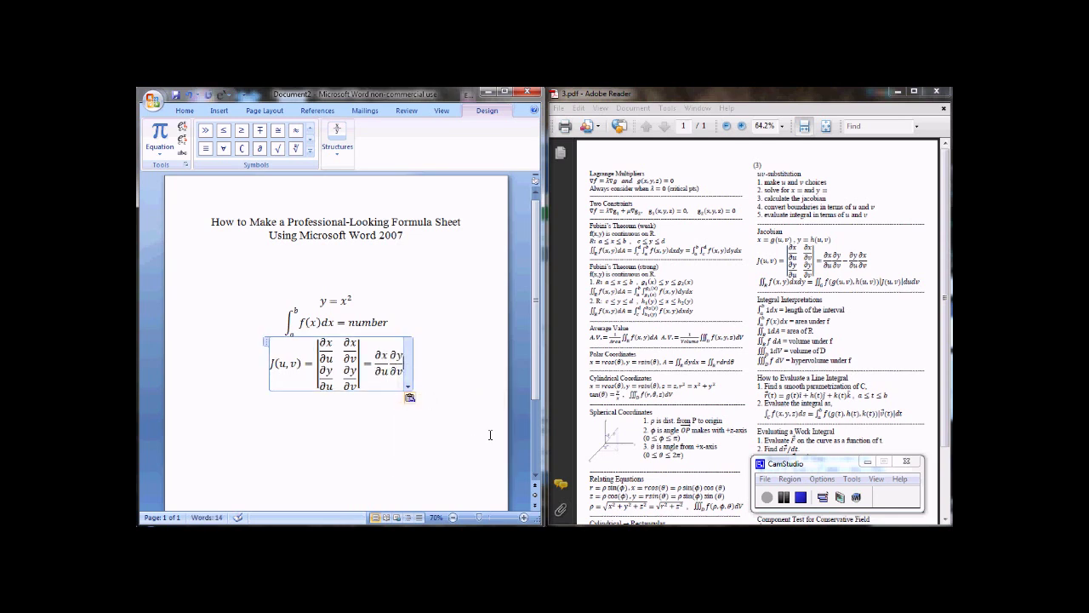
text(-)
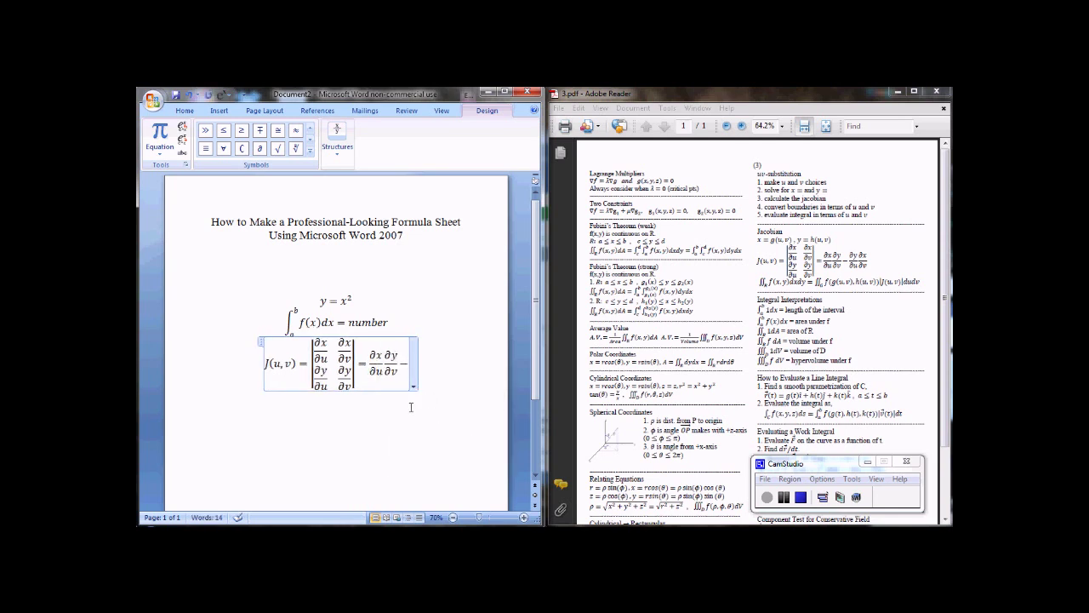
Copy ∂y/∂u and ∂x/∂v from the matrix and paste them after the minus sign.
drag(328, 385, 317, 373)
right_click(320, 375)
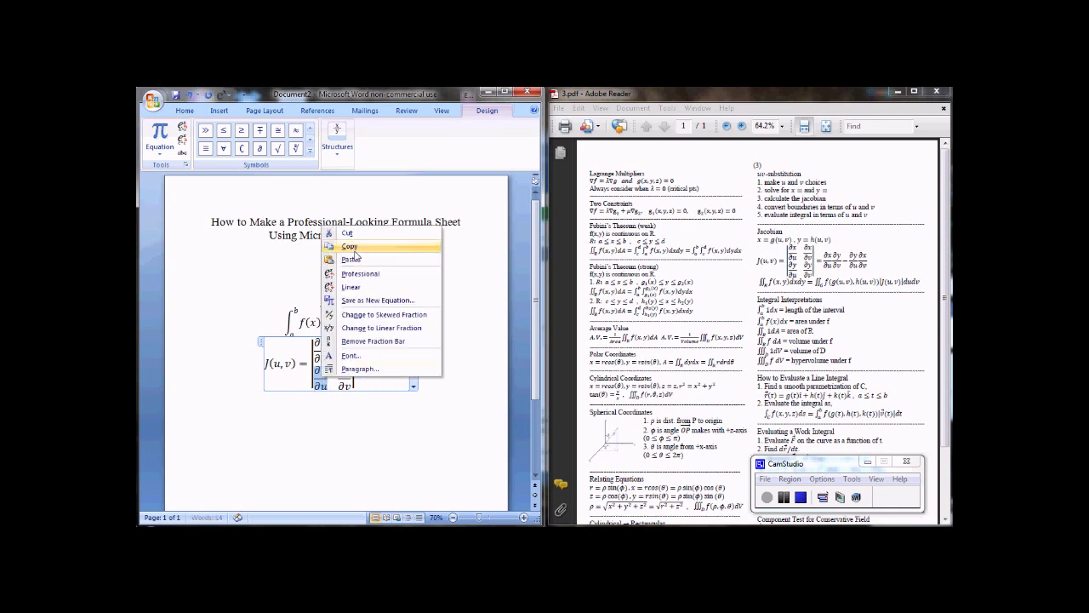
click(353, 247)
right_click(410, 364)
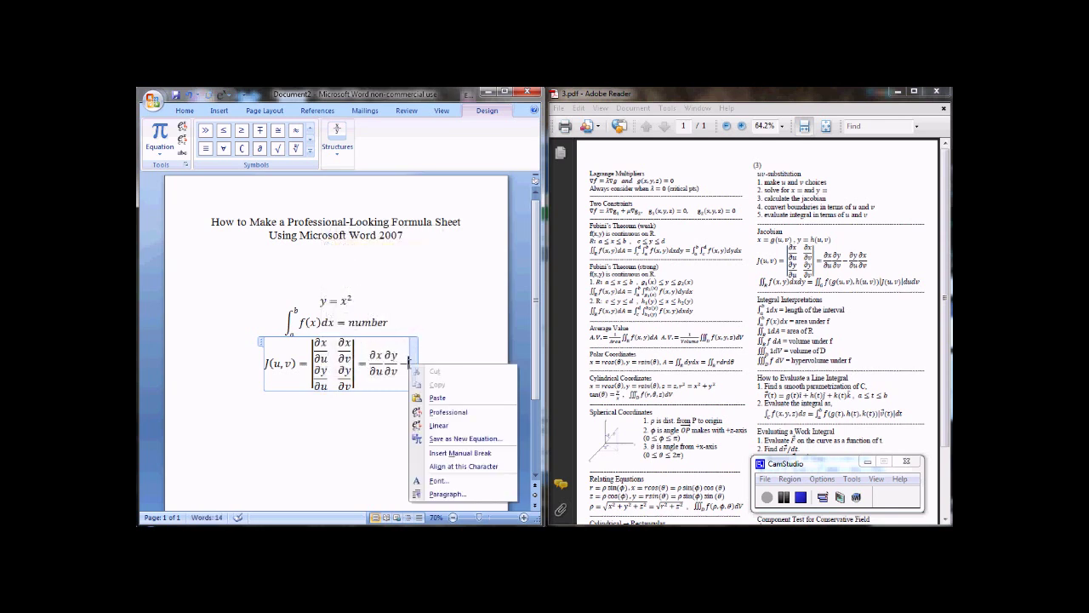
click(433, 397)
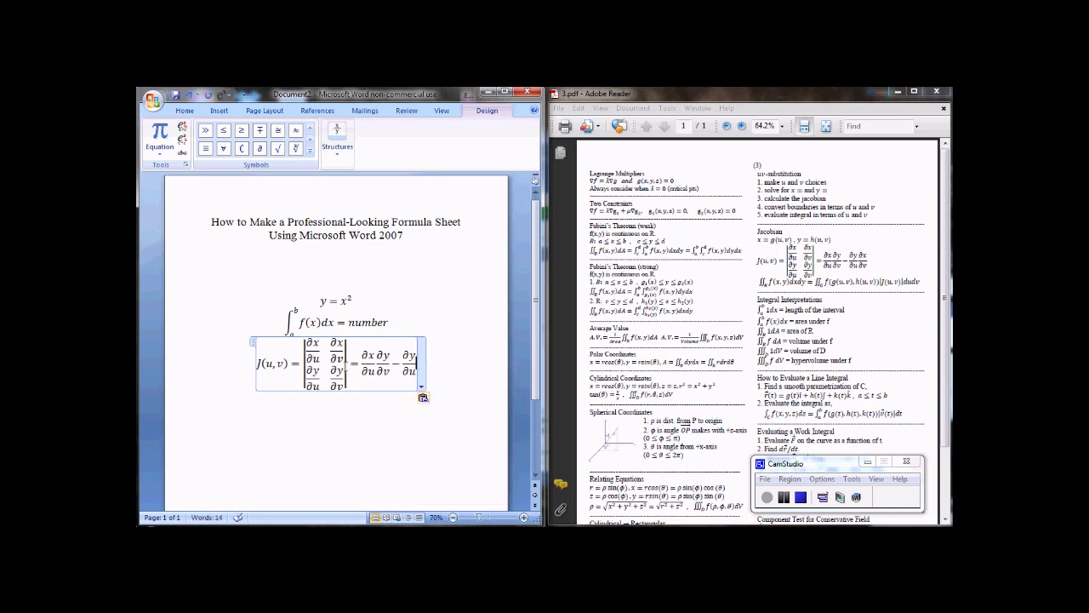
drag(340, 356, 334, 341)
right_click(336, 353)
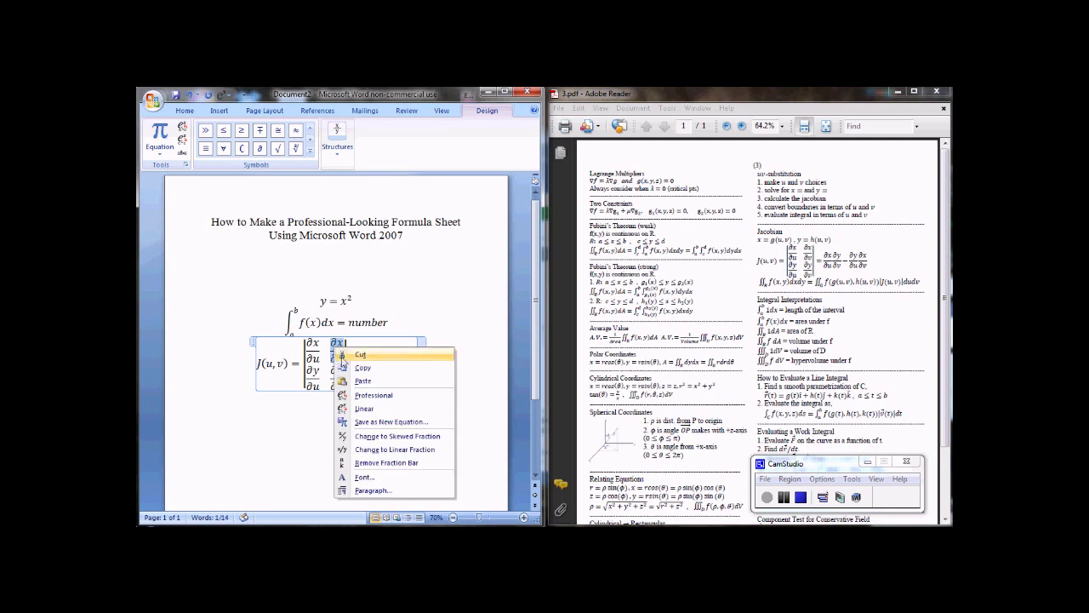
click(366, 370)
click(417, 364)
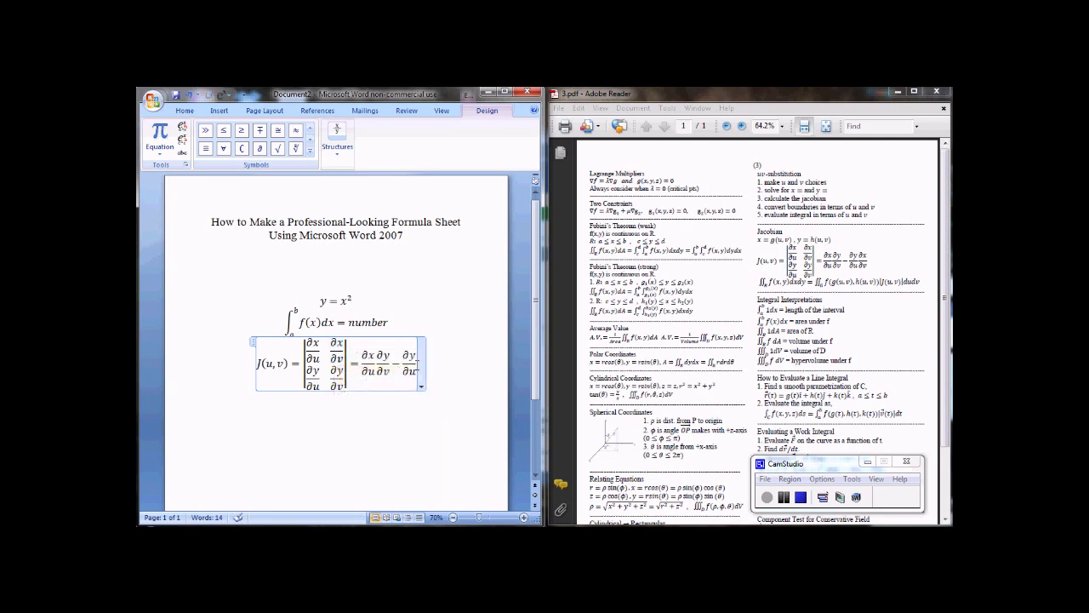
right_click(417, 365)
click(449, 396)
Leave the Jacobian, maximize Word, and start a new empty equation below.
click(457, 394)
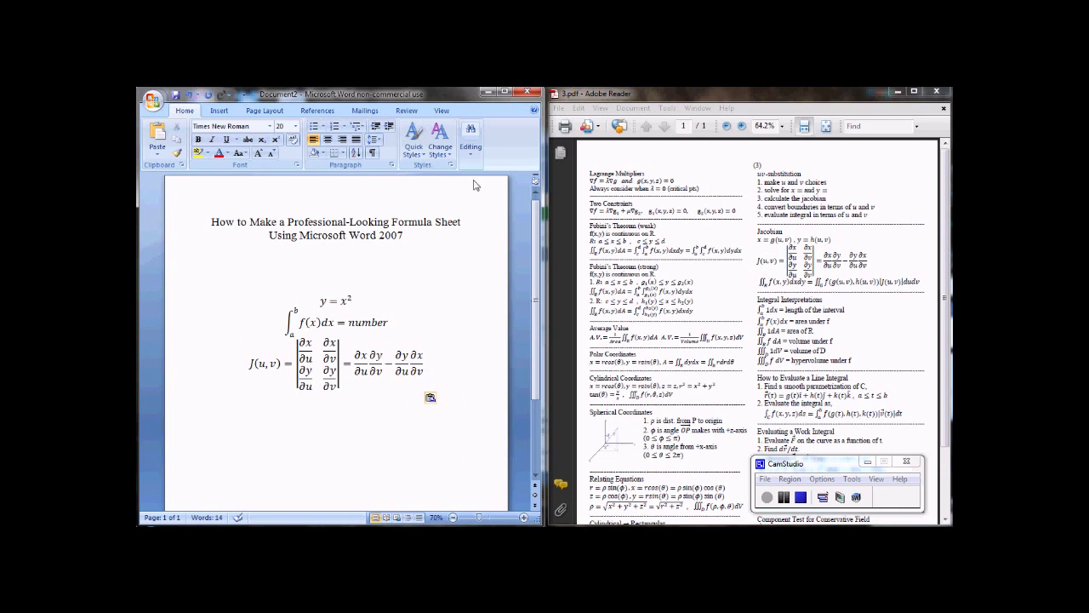
click(504, 92)
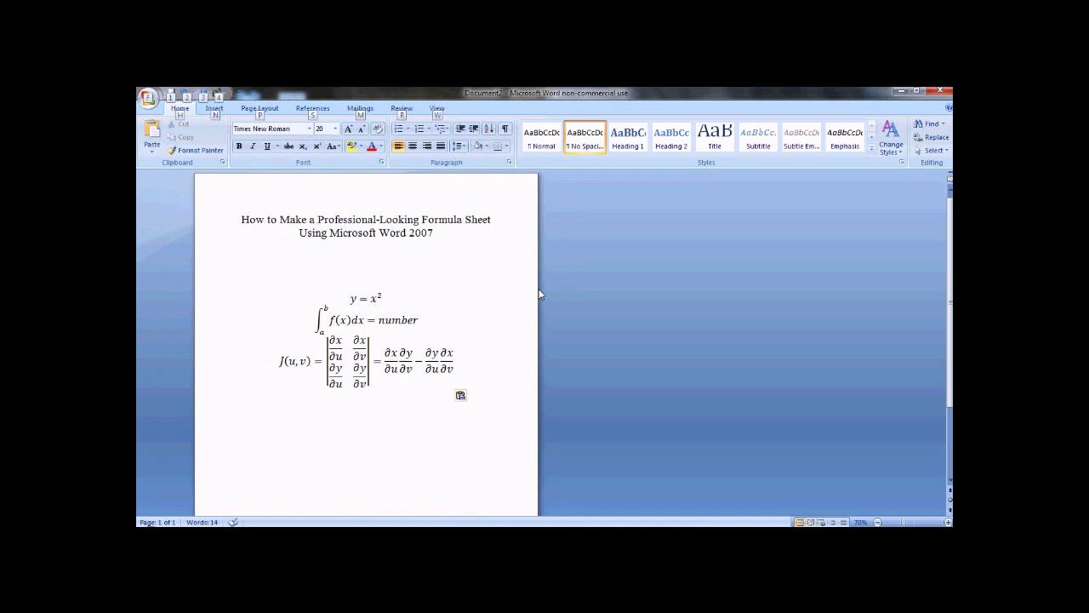
key(alt+equal)
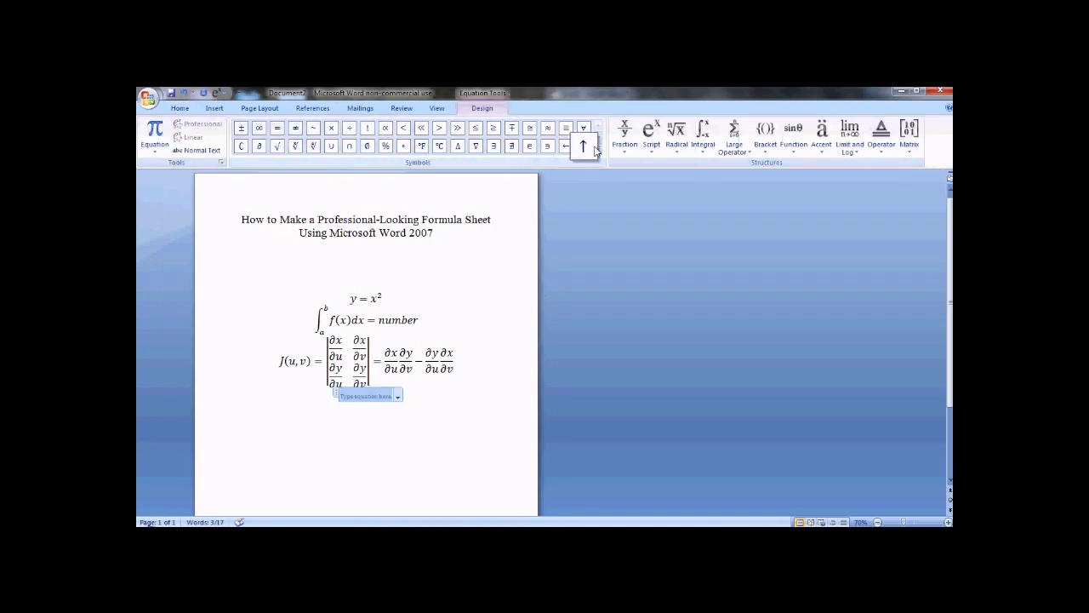
Expand the symbol gallery and browse the Greek, Letter-Like, Operators, Arrows and Negated Relations categories.
click(599, 149)
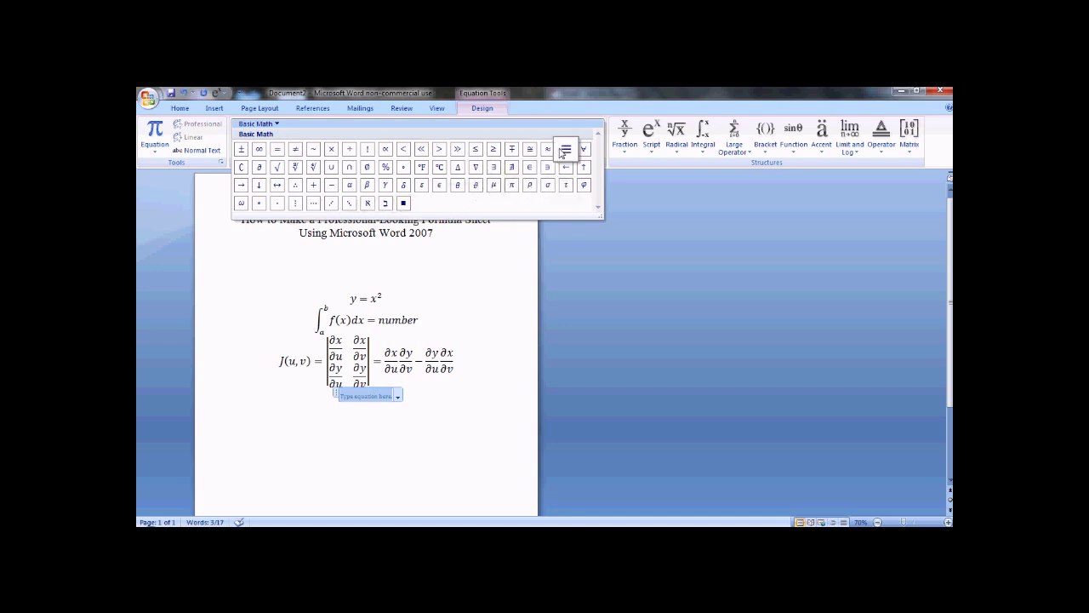
click(276, 128)
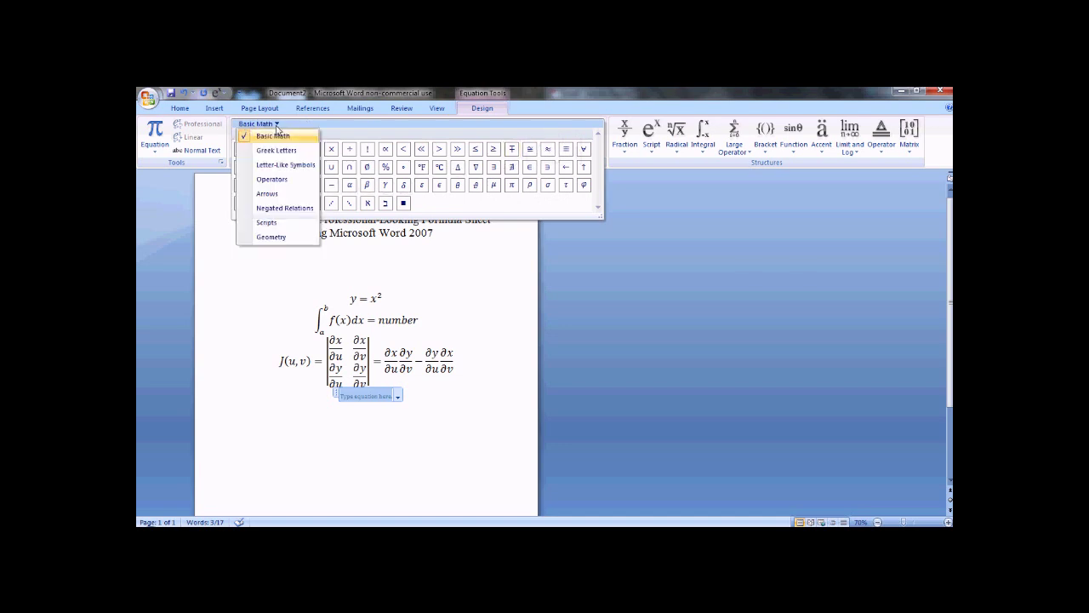
click(287, 149)
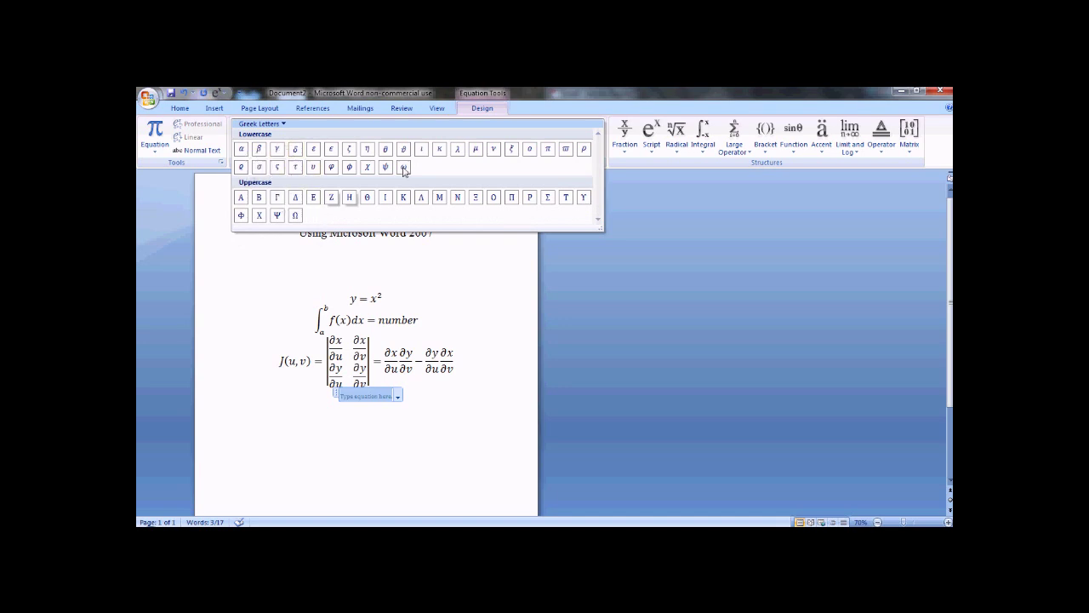
click(279, 125)
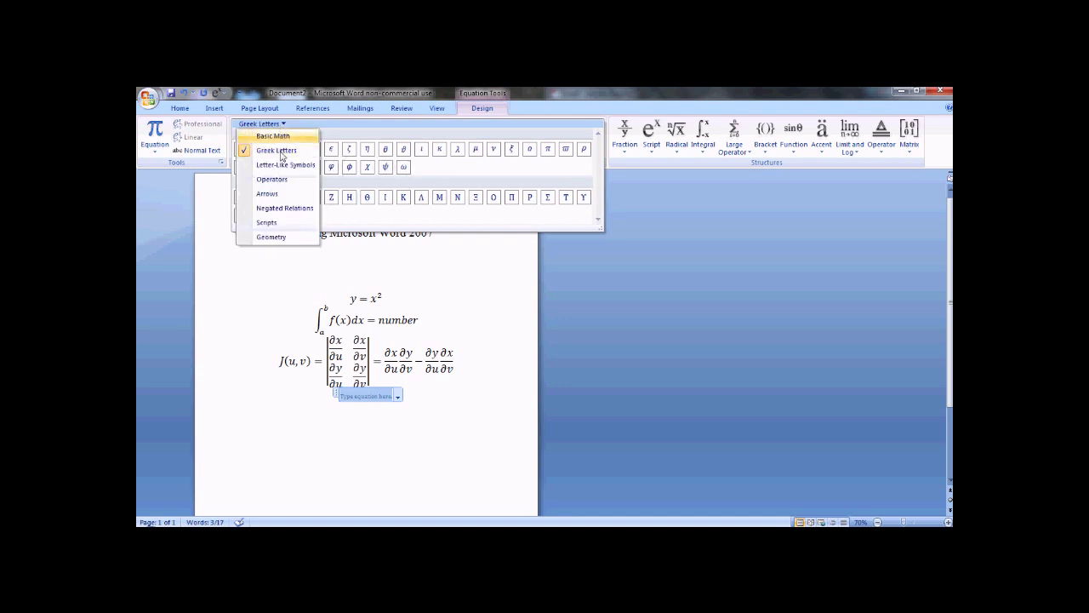
click(285, 166)
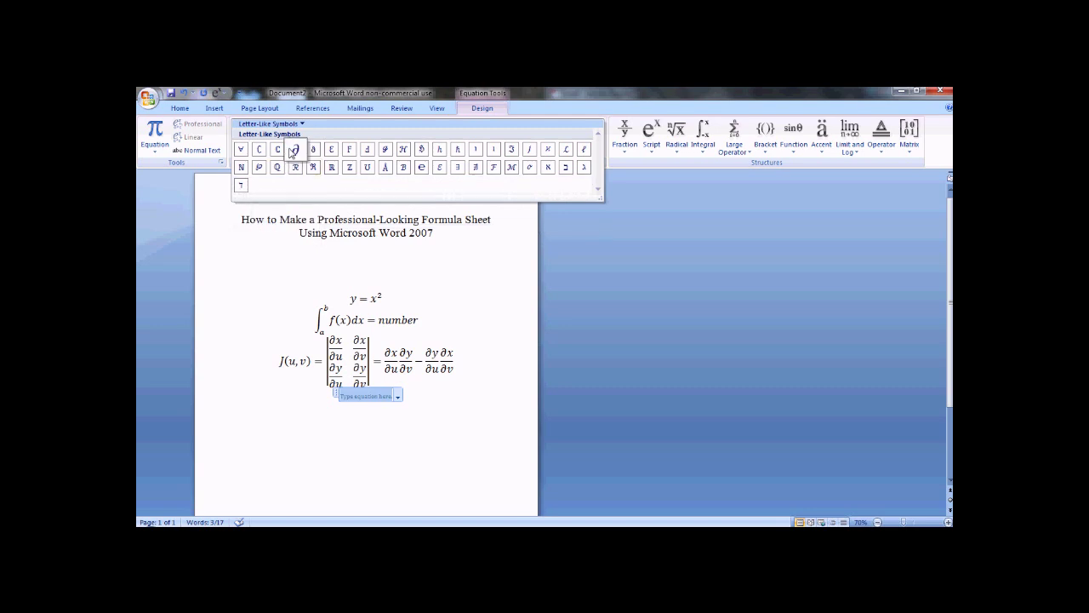
click(290, 125)
click(292, 177)
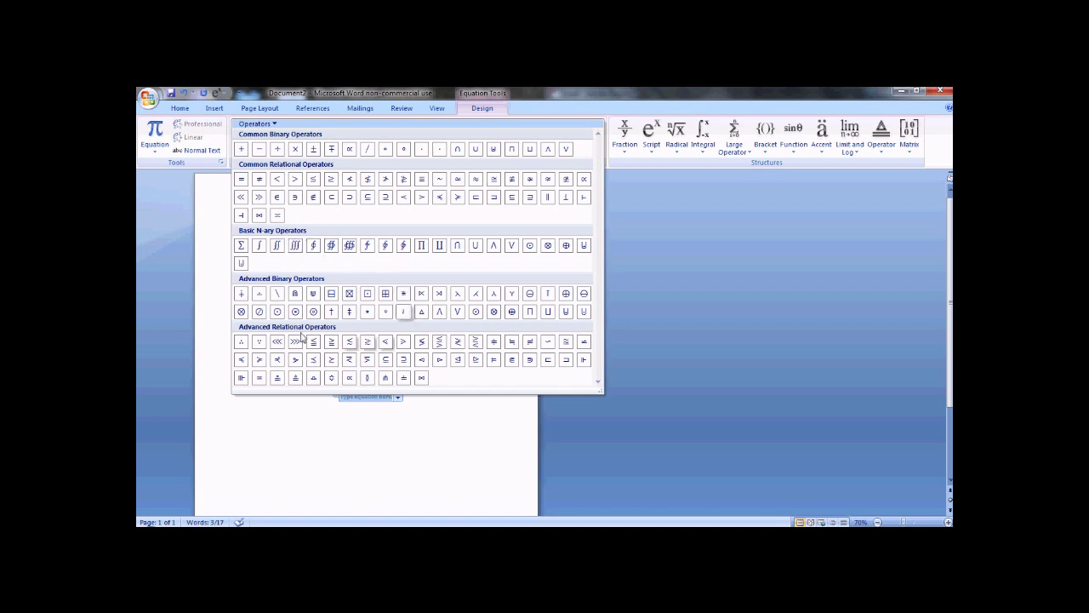
click(277, 126)
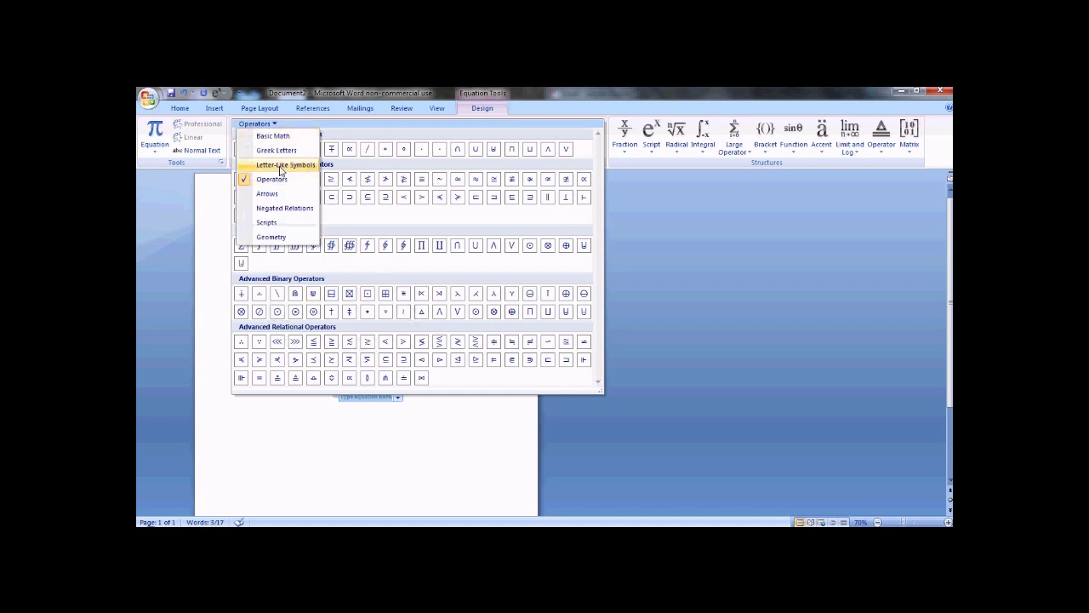
click(273, 192)
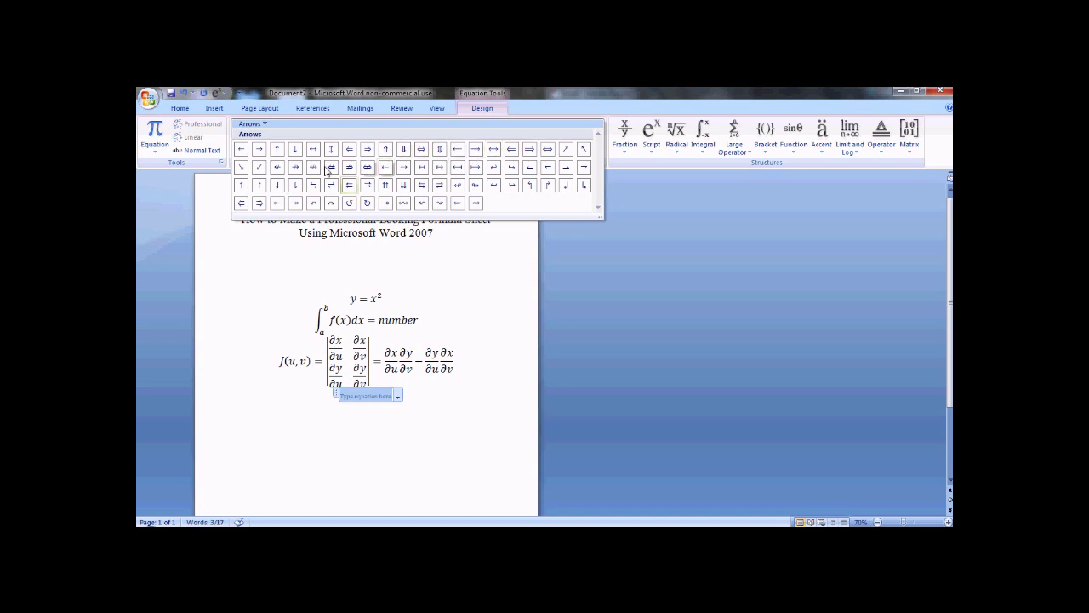
click(255, 124)
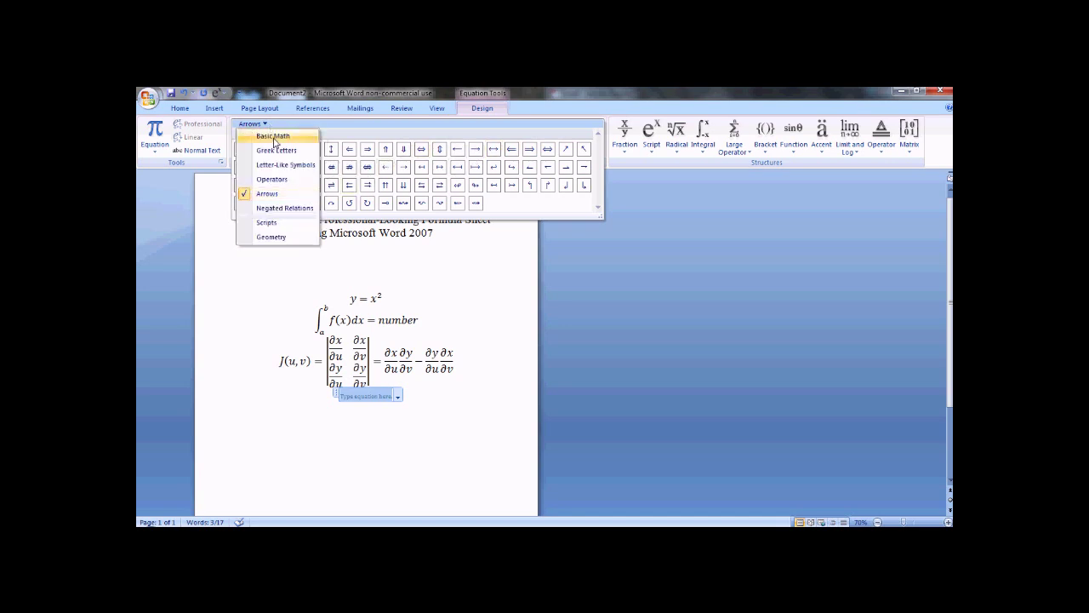
click(290, 208)
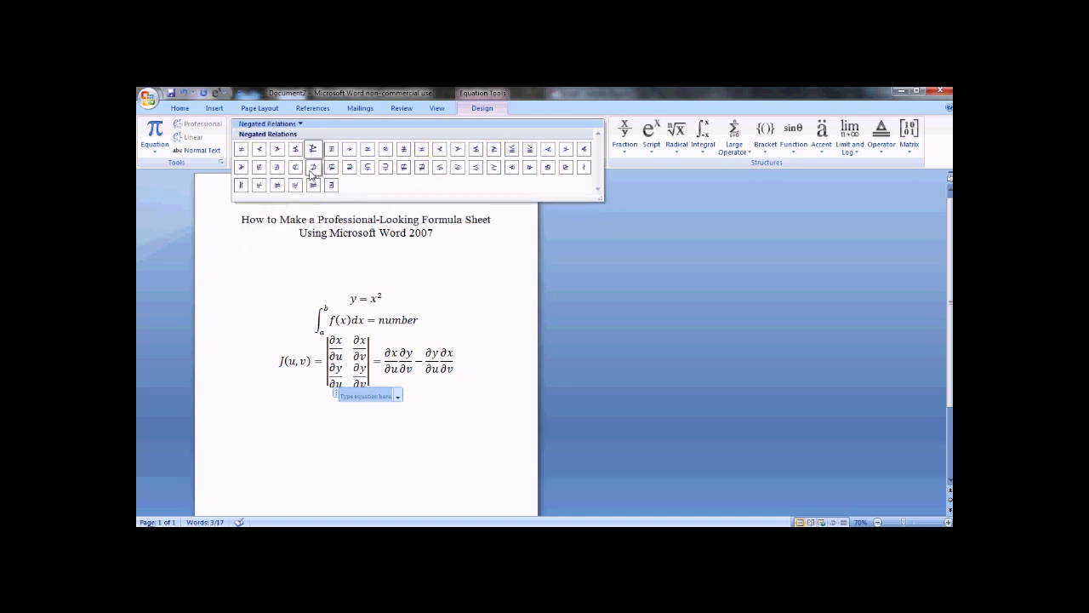
Browse the Geometry symbols, switch to Basic Math, and show the fraction layouts.
click(299, 127)
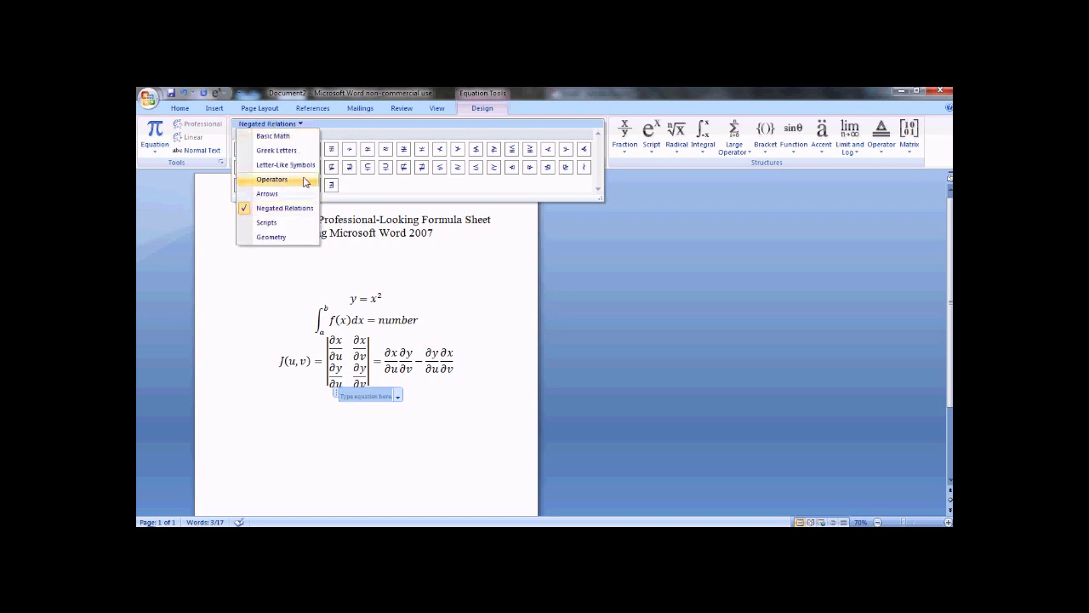
click(291, 209)
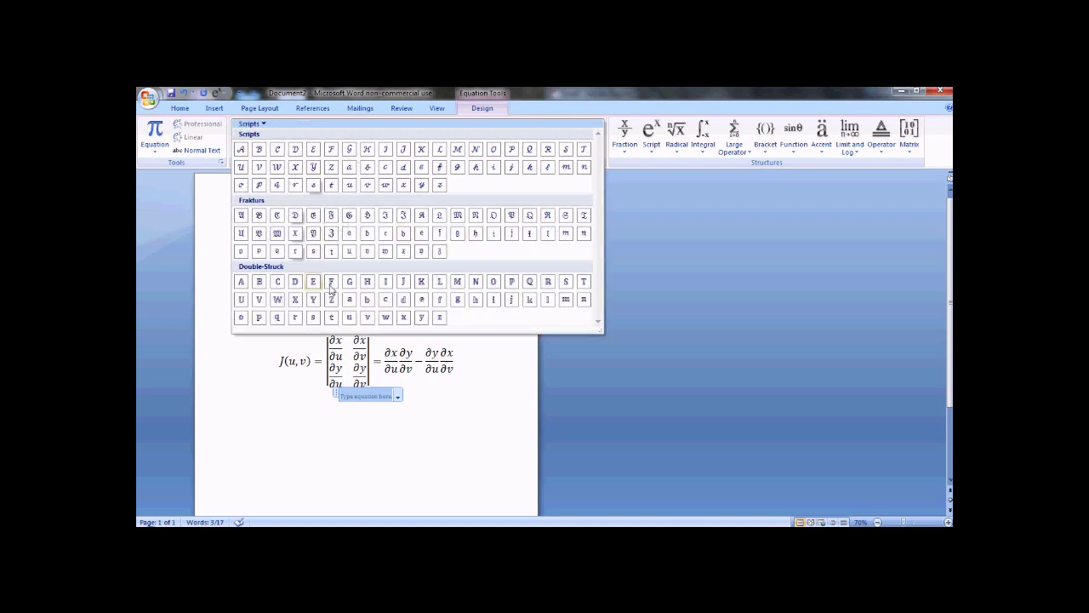
click(268, 126)
click(271, 236)
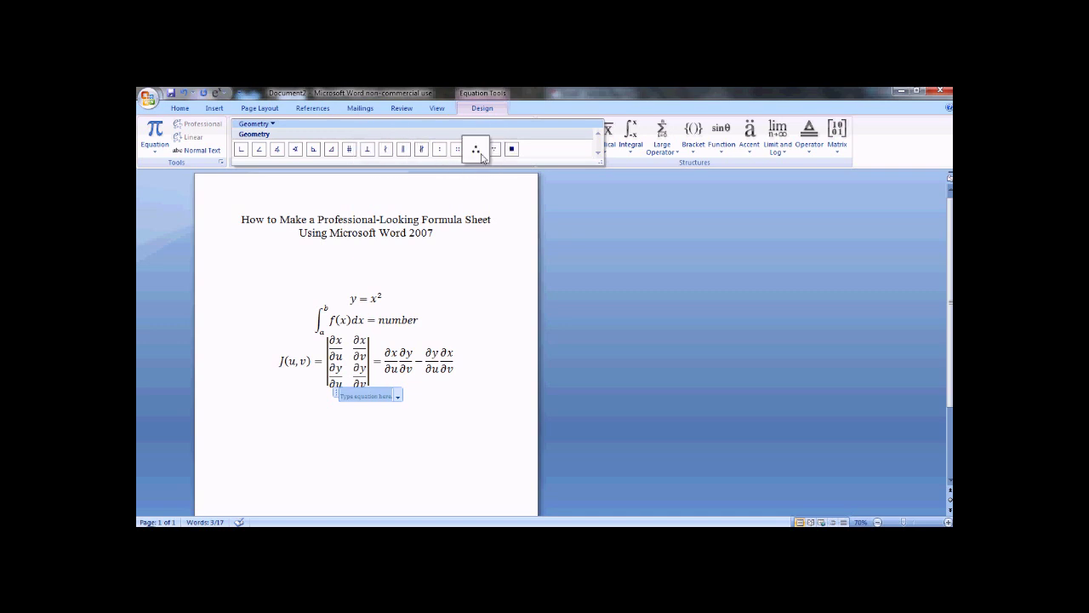
click(255, 123)
click(260, 136)
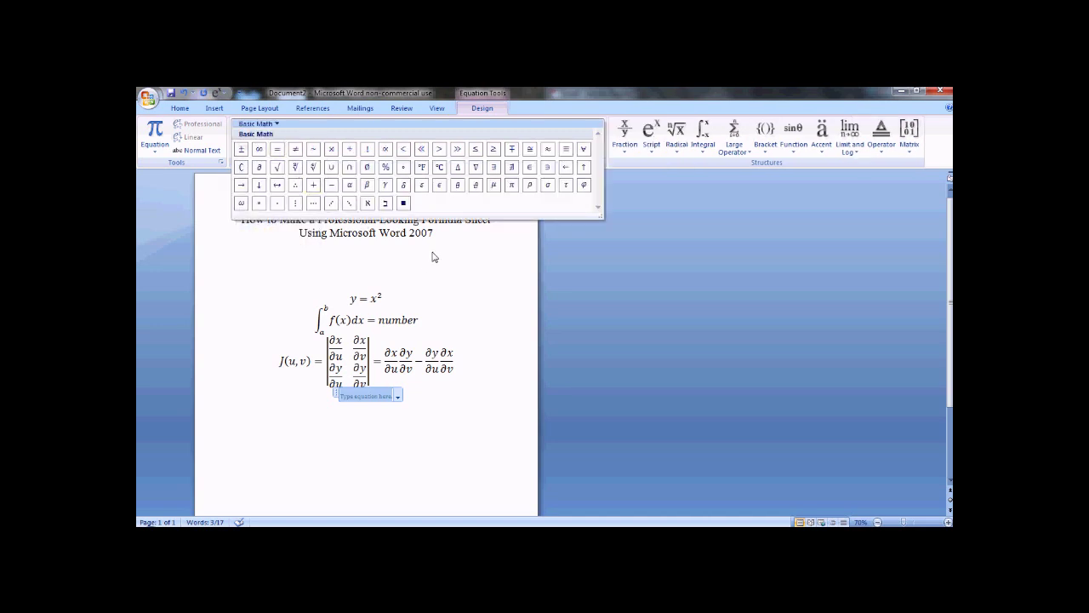
click(625, 153)
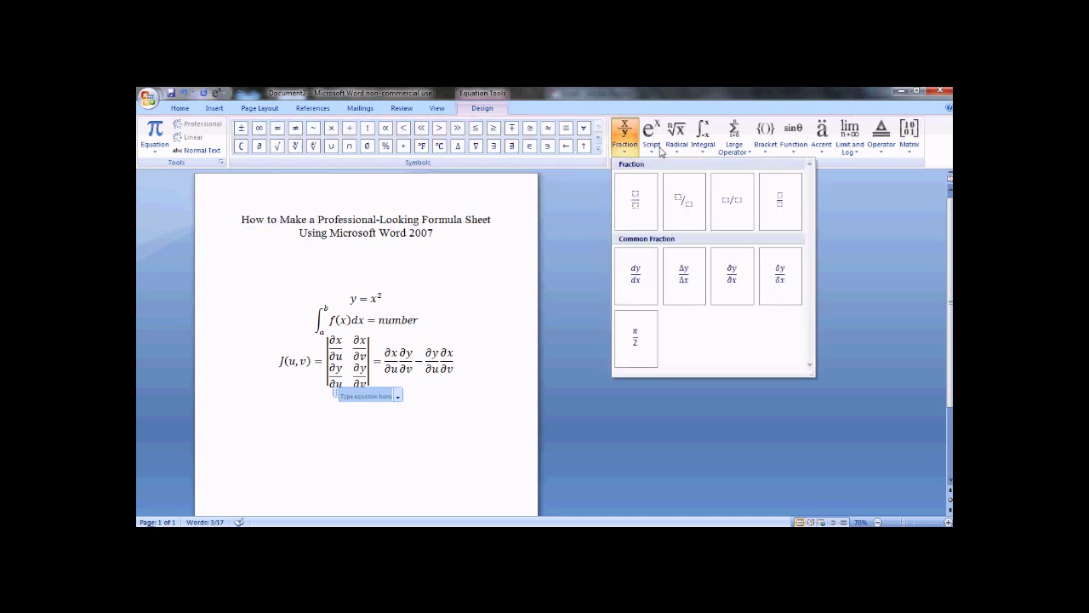
Close the Fraction and Script galleries and dismiss the ribbon context menu.
click(417, 98)
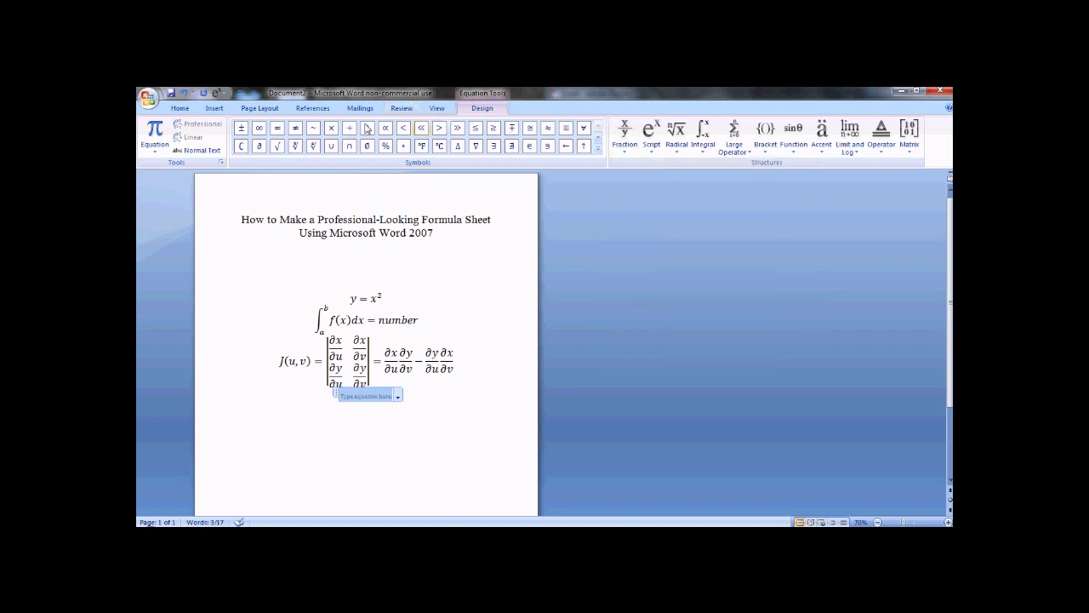
click(226, 97)
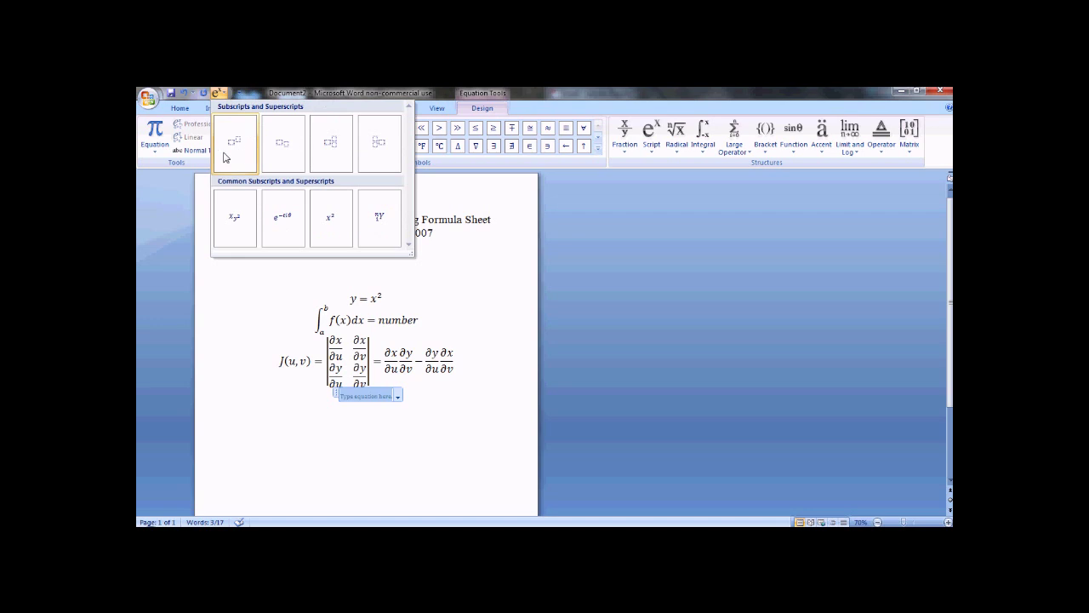
click(650, 141)
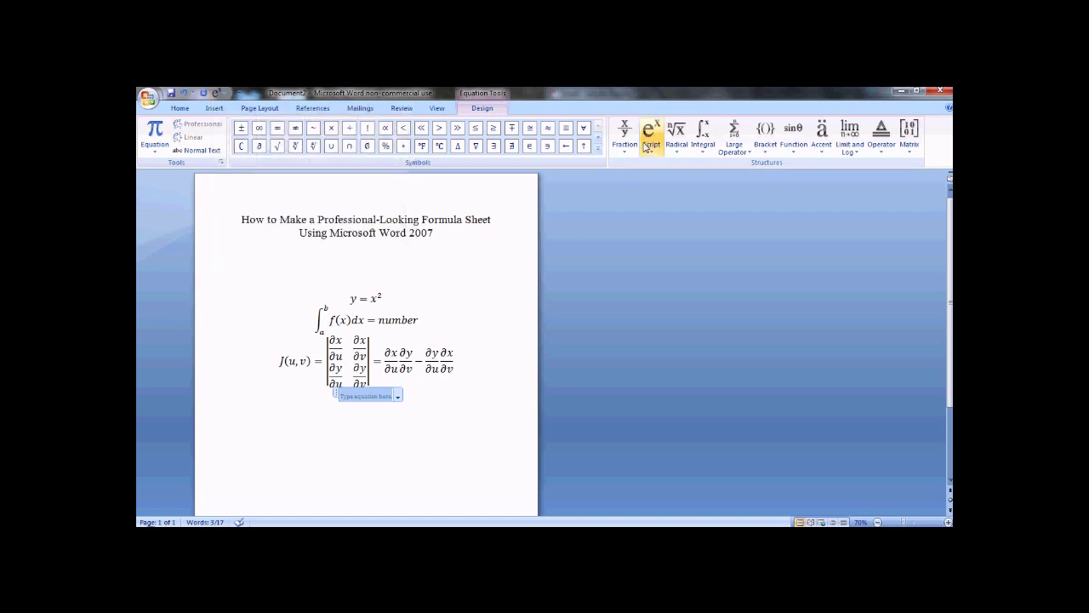
right_click(646, 140)
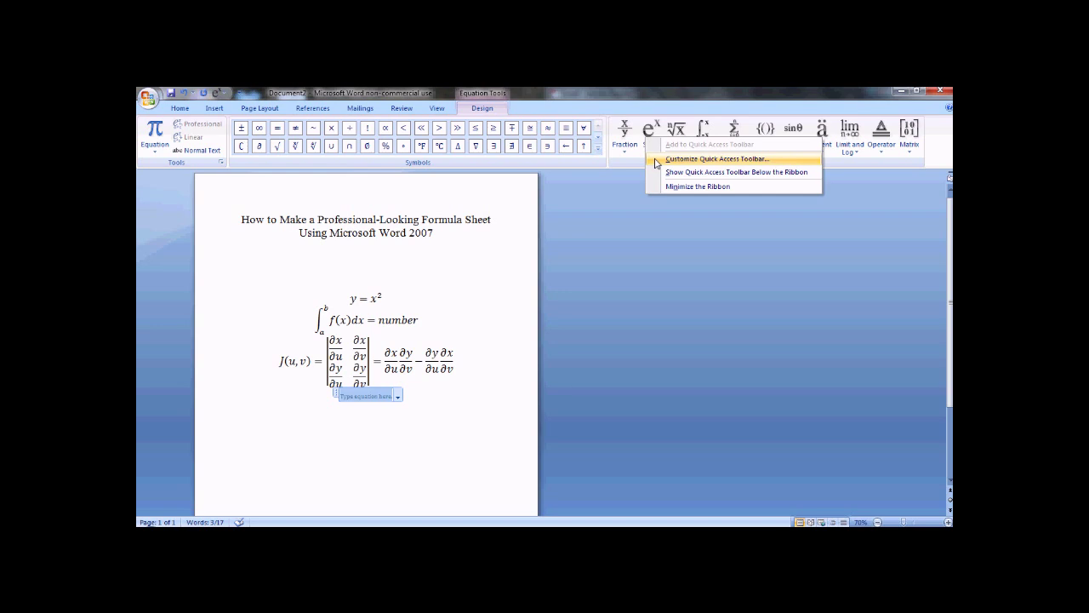
click(561, 279)
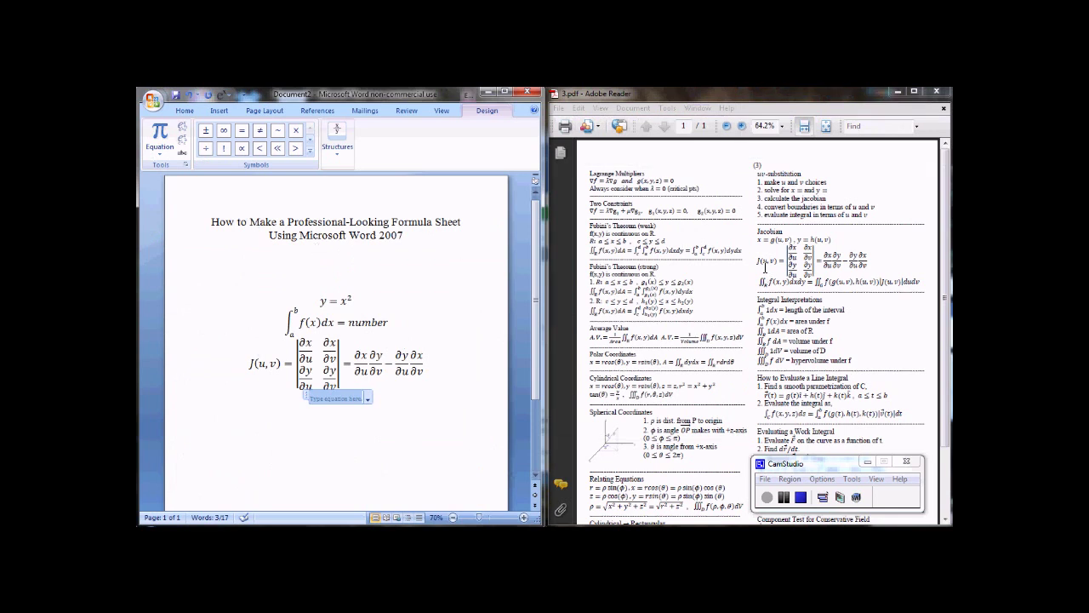
Select the entire document and apply Page Layout > Columns > Two.
click(408, 419)
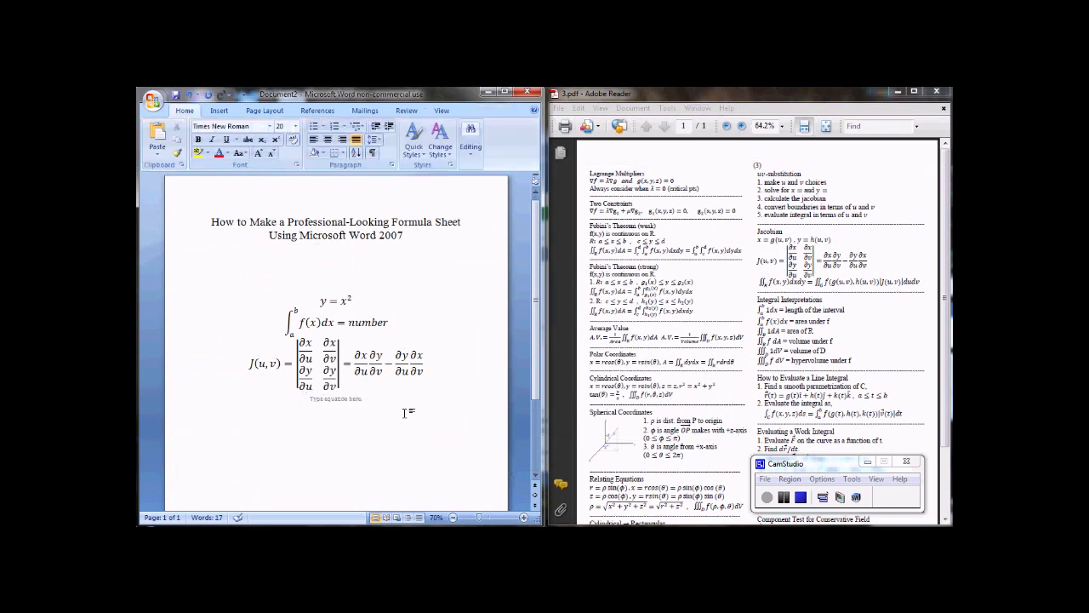
key(ctrl+a)
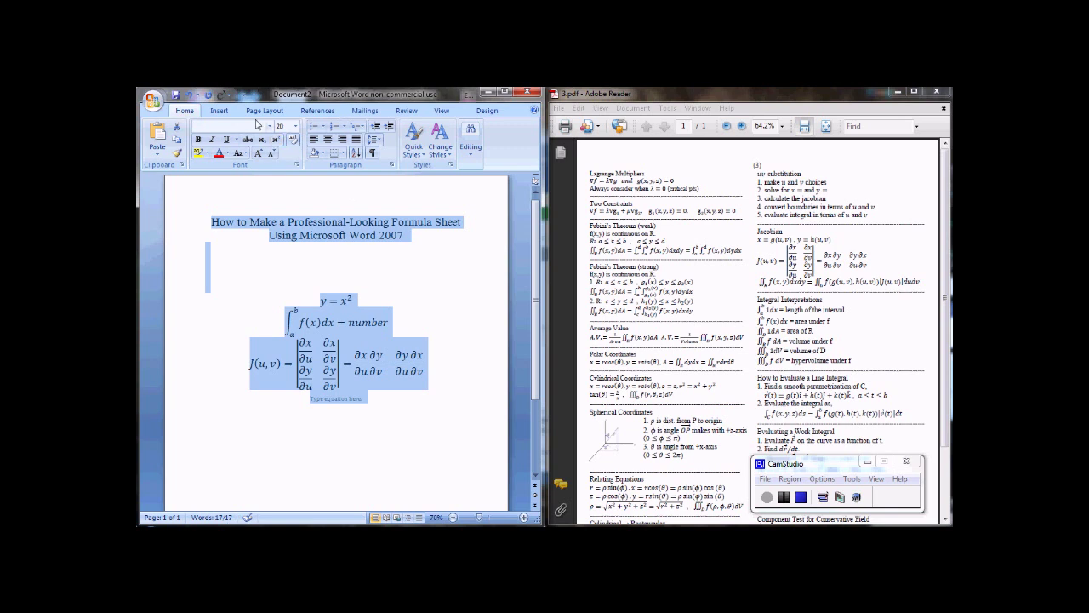
click(254, 111)
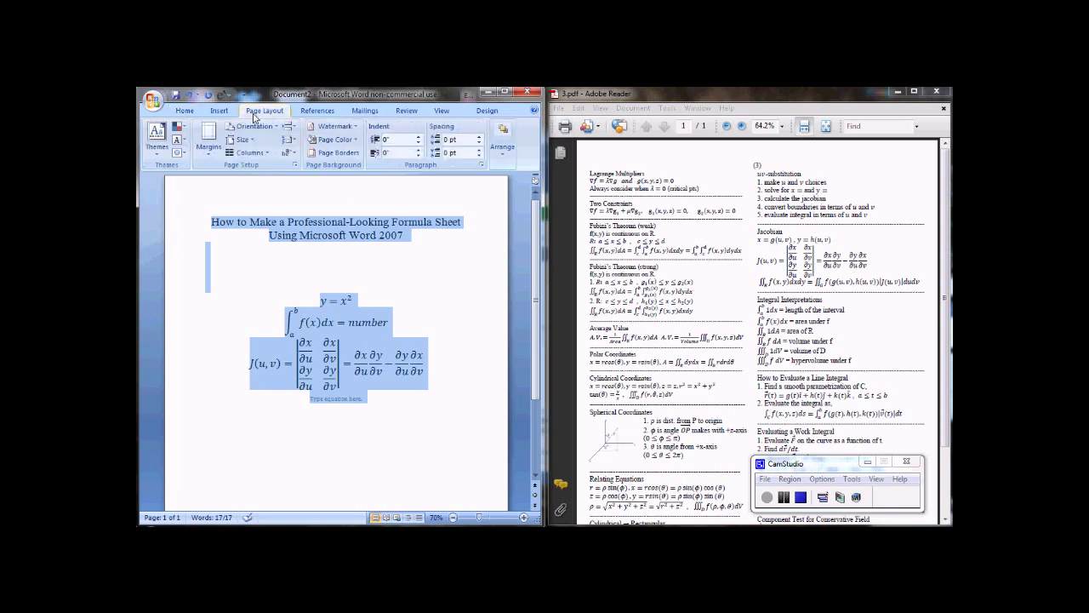
click(254, 152)
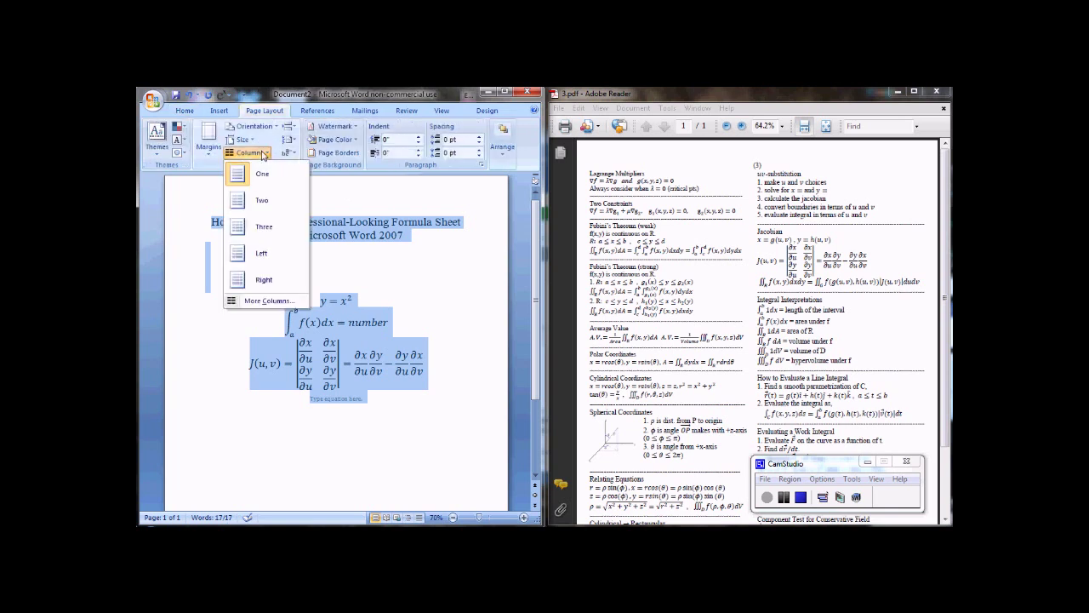
click(263, 204)
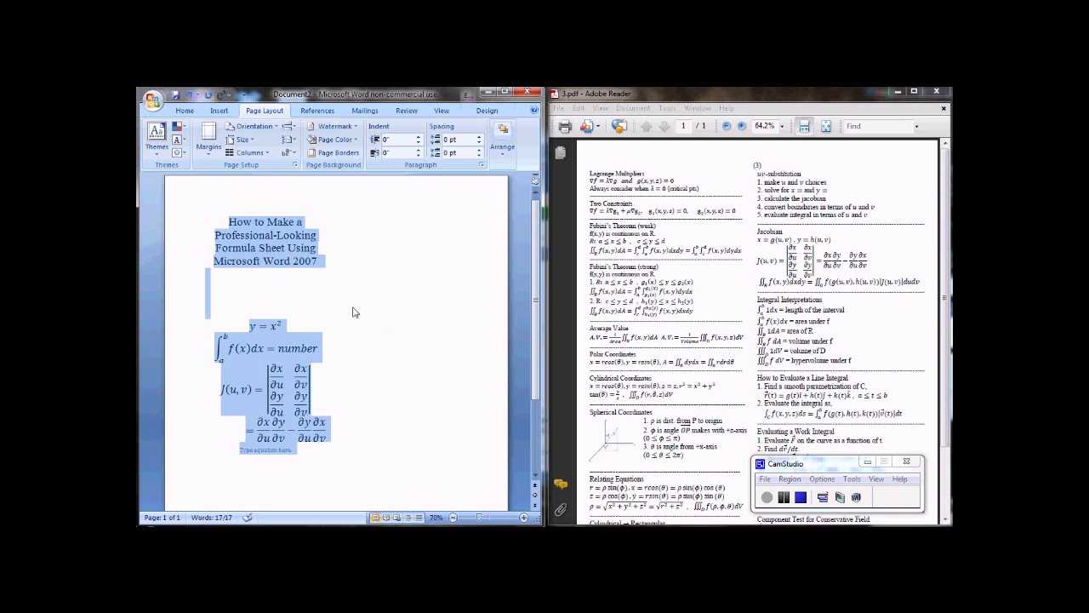
click(400, 255)
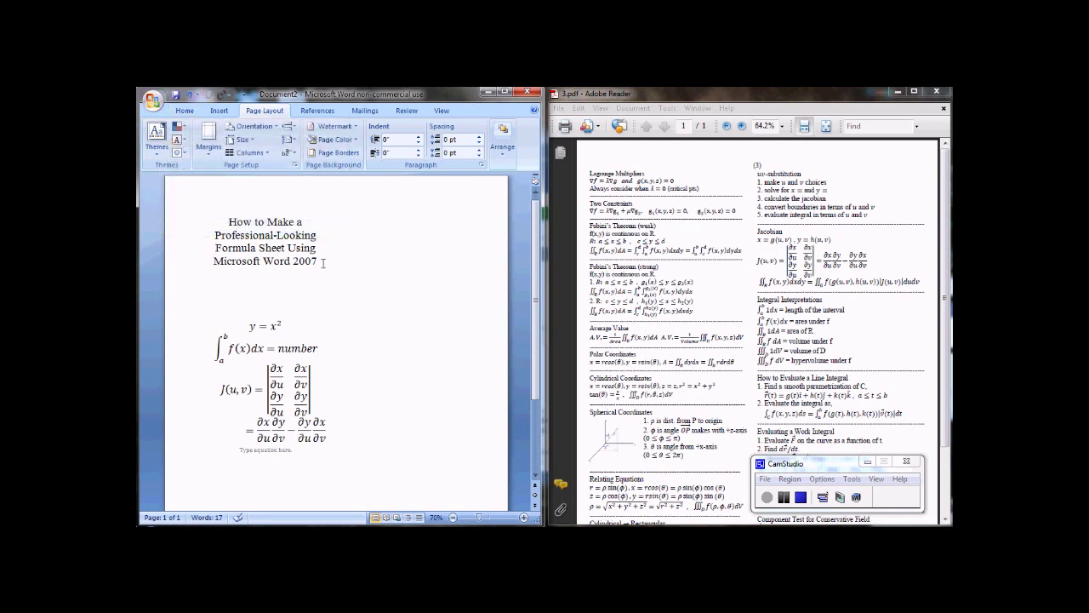
click(153, 100)
Publish the formula sheet to the Desktop as the PDF 'How to Make a Professional'.
mouse_move(190, 206)
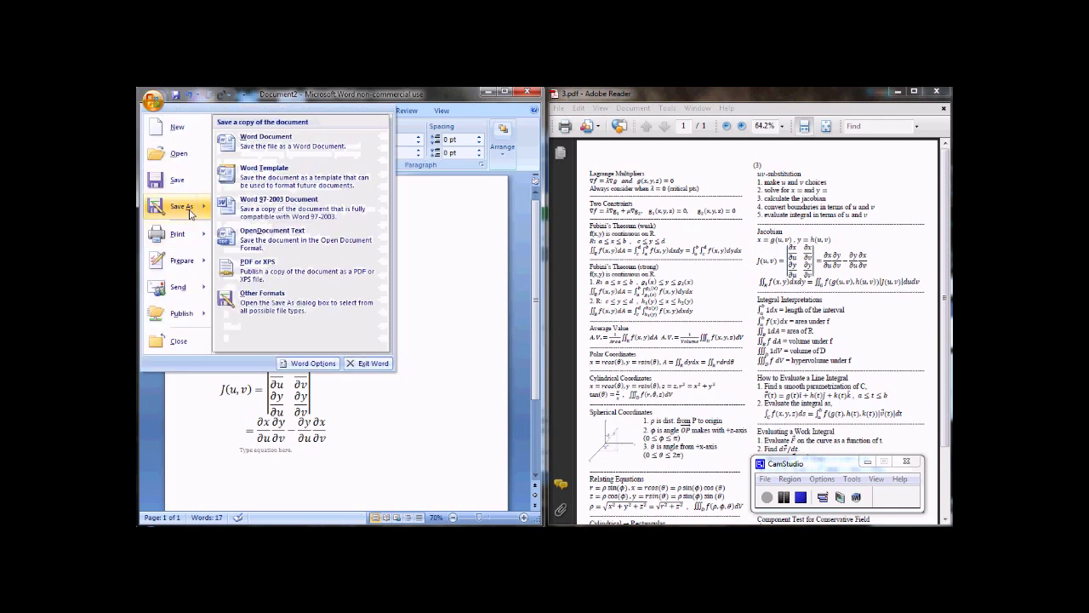
click(263, 271)
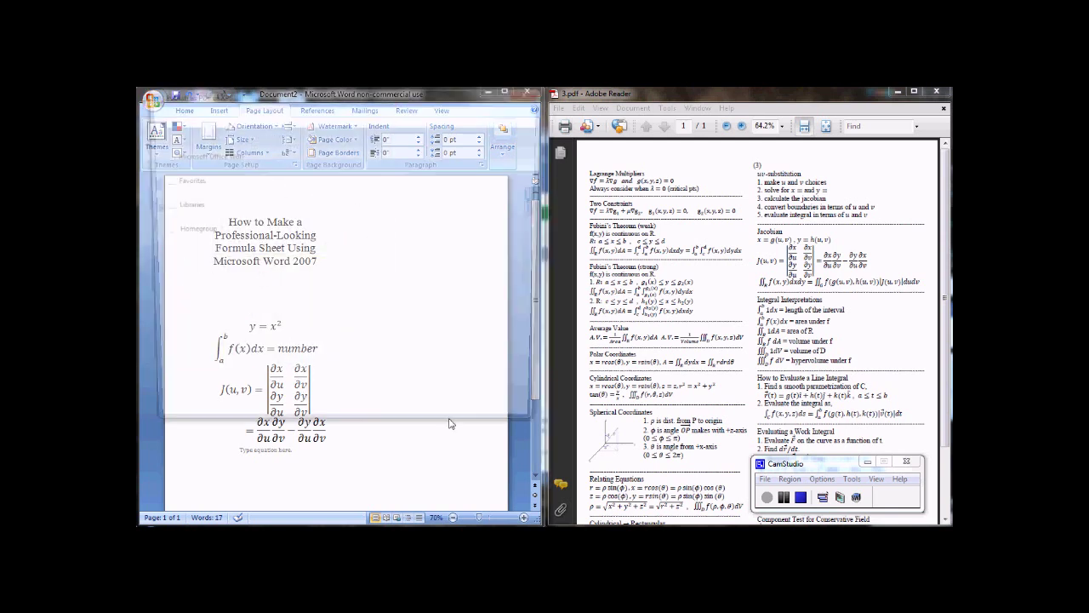
click(213, 201)
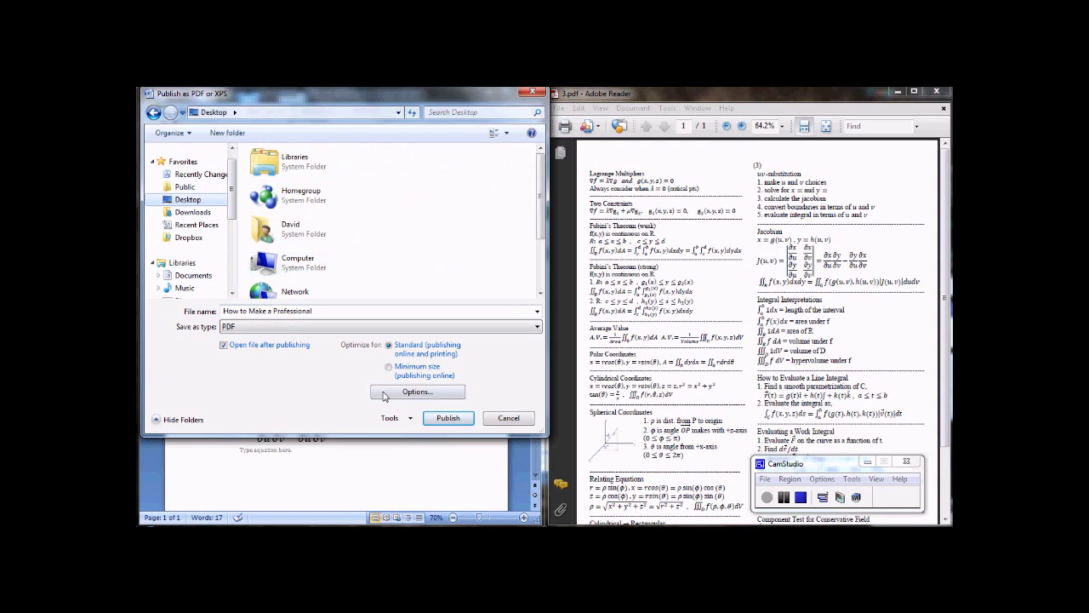
click(446, 417)
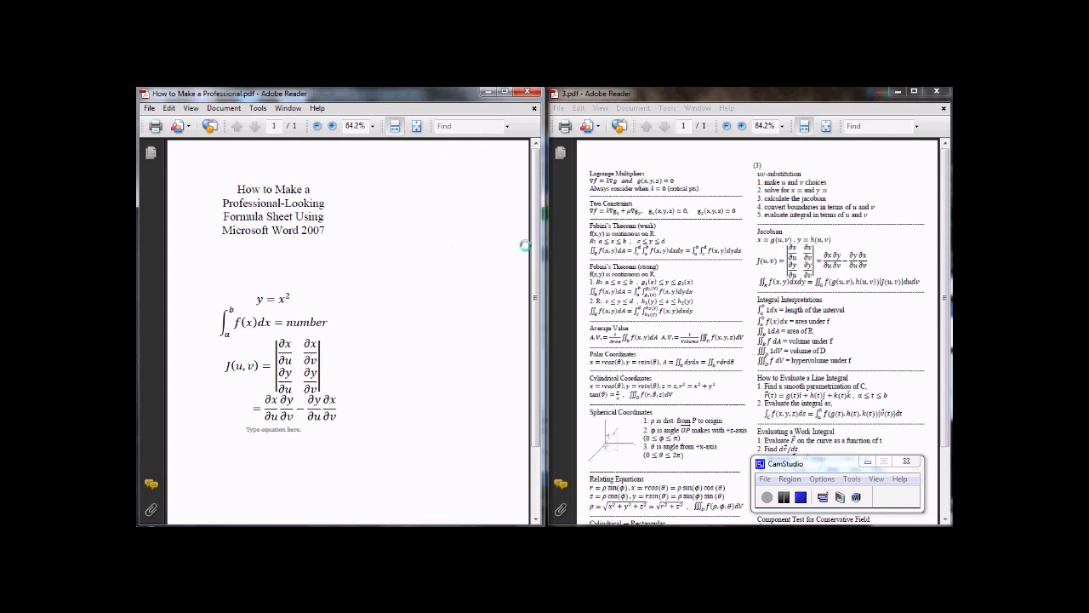
Scroll the published PDF briefly, then close its Adobe Reader window.
drag(527, 246, 536, 217)
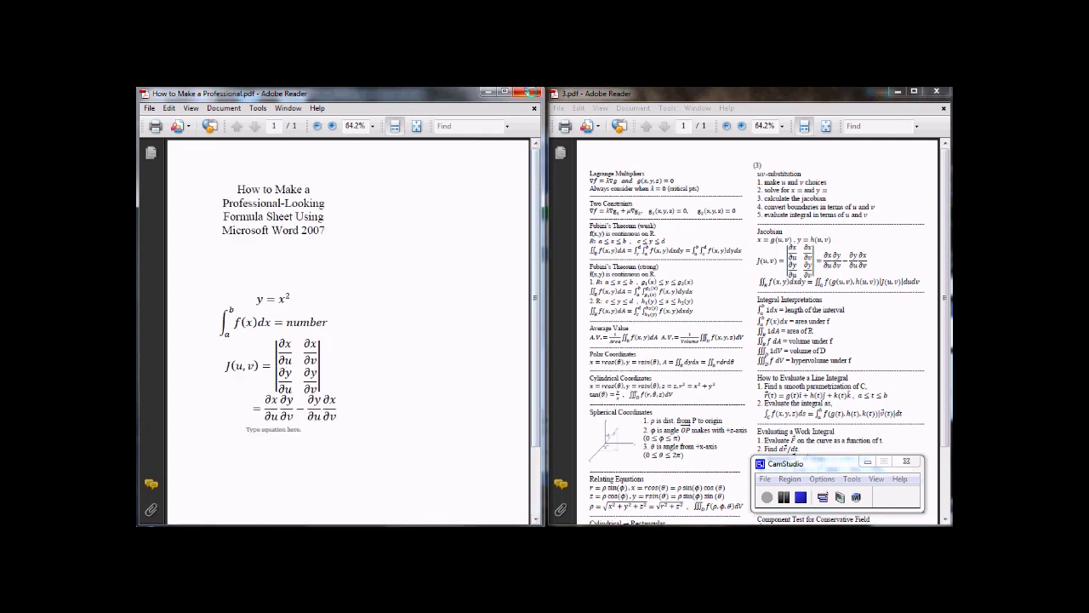
click(533, 92)
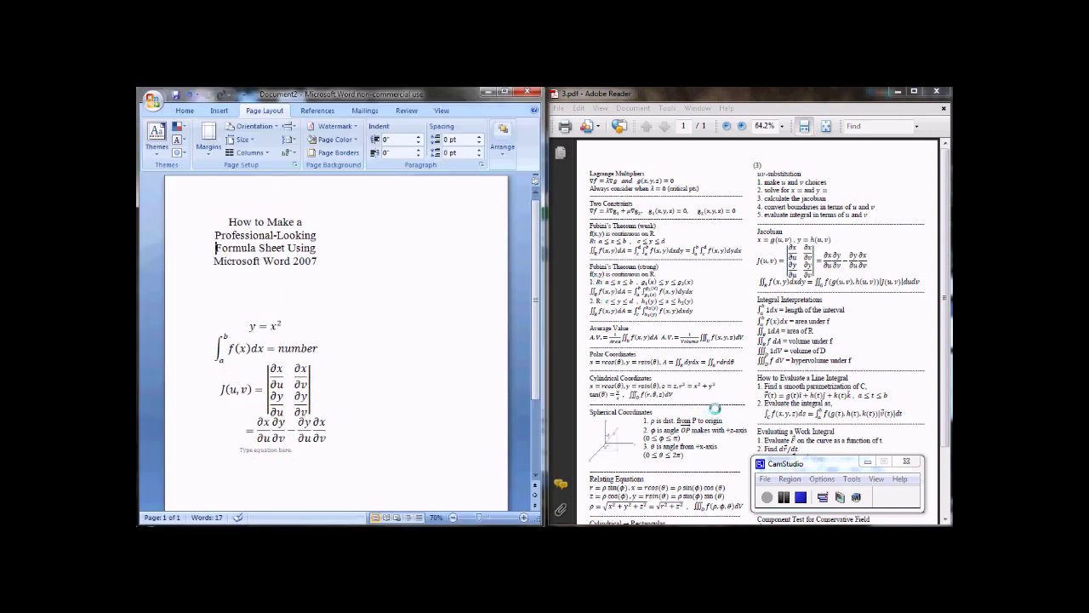